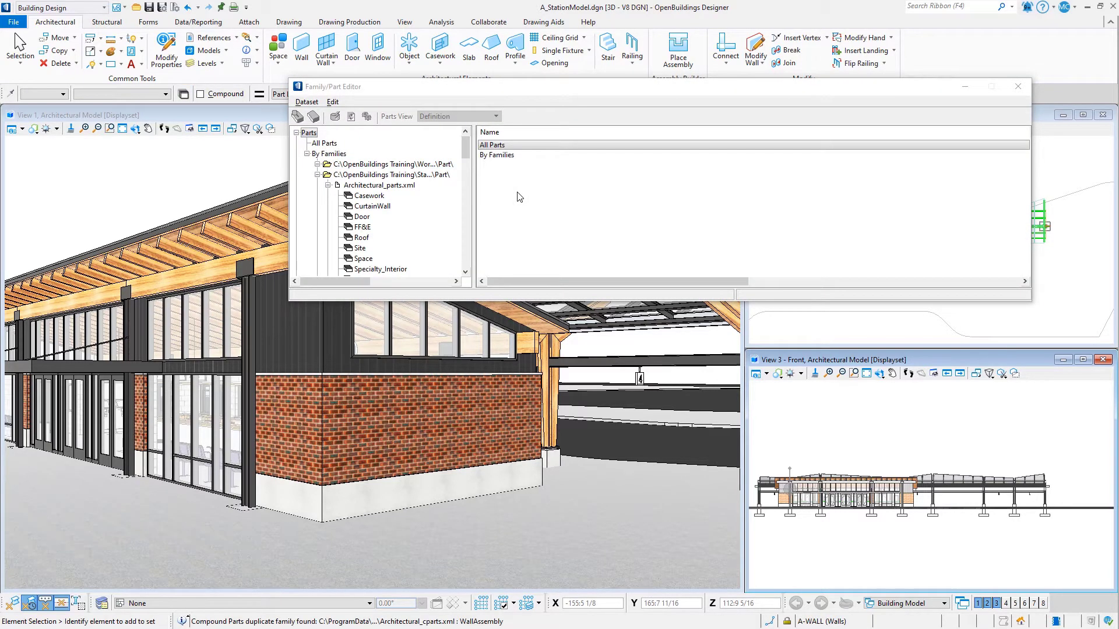
- Show the rendering properties of the WallComponent family in the organization-level Standards Architectural_parts.xml
click(317, 164)
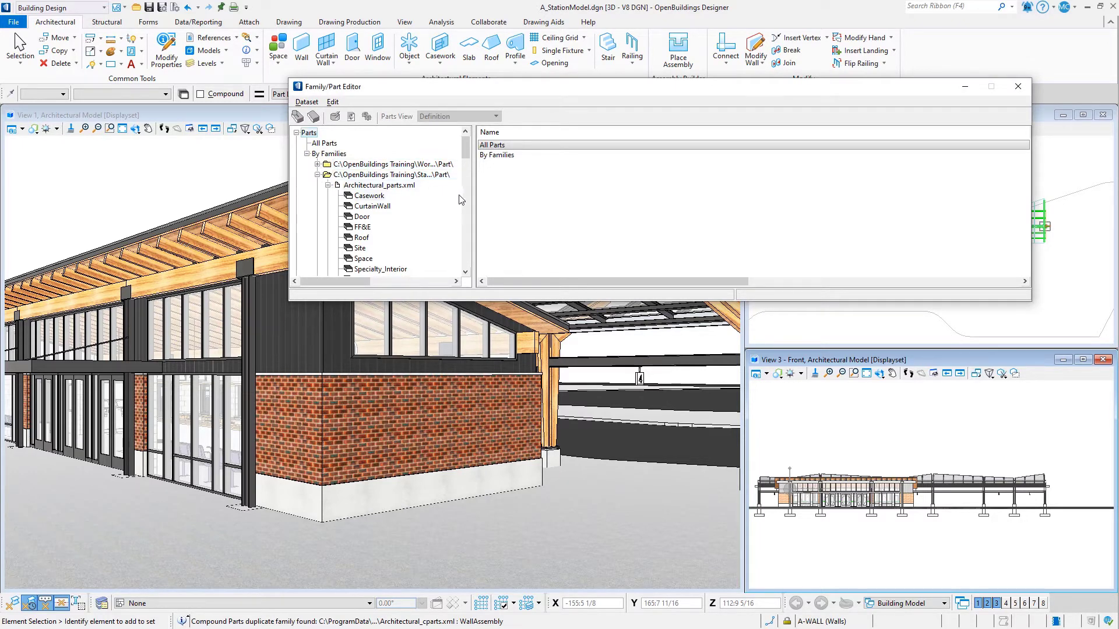
click(465, 271)
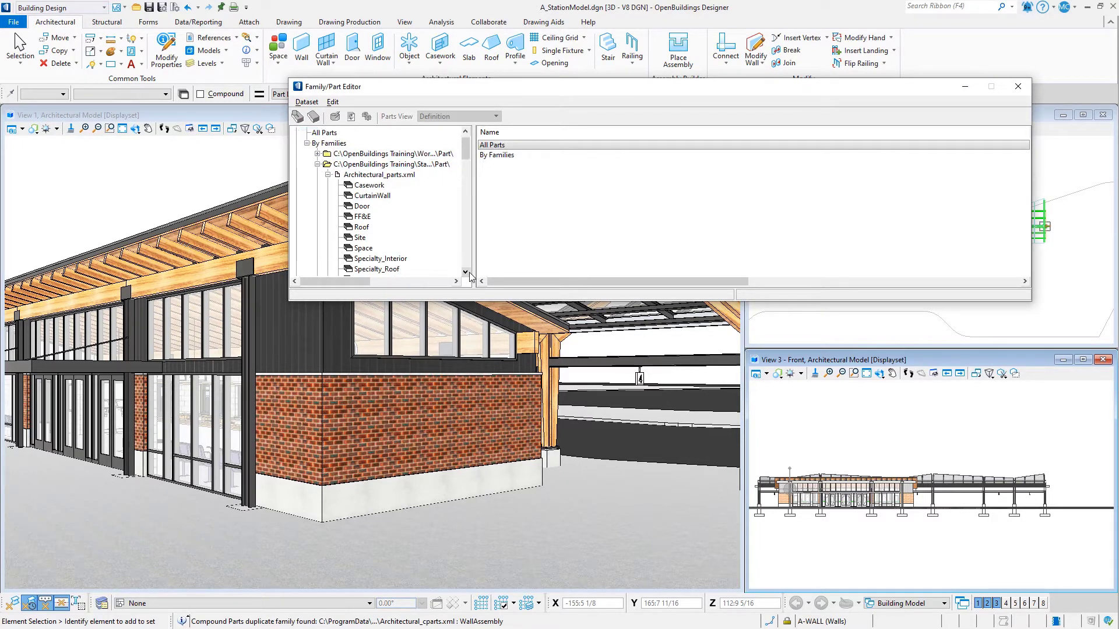
click(465, 272)
click(465, 272)
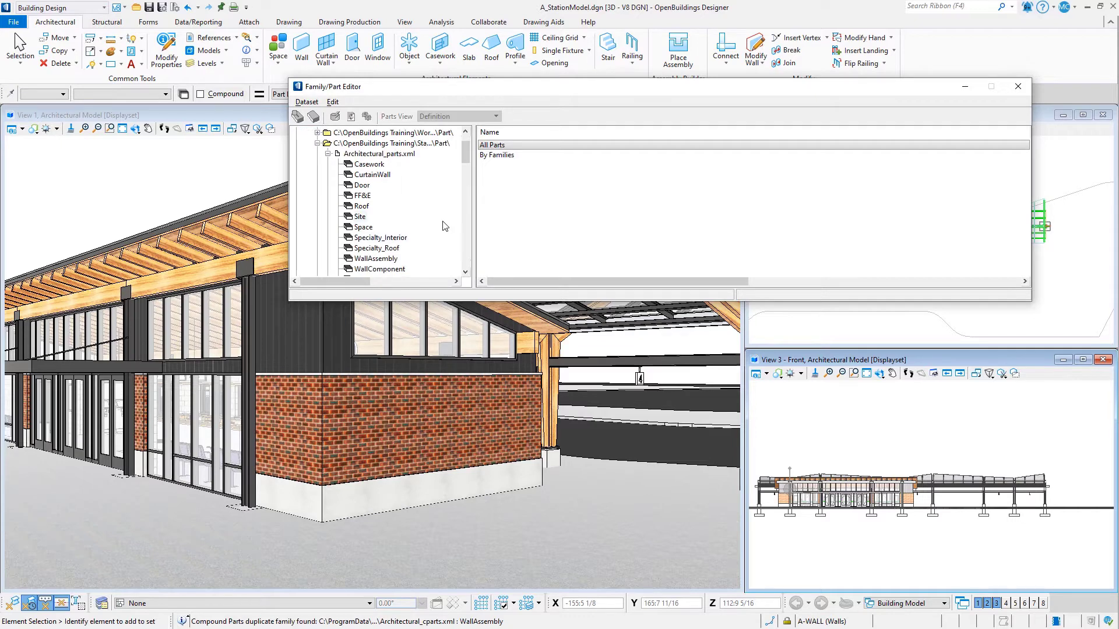
click(405, 271)
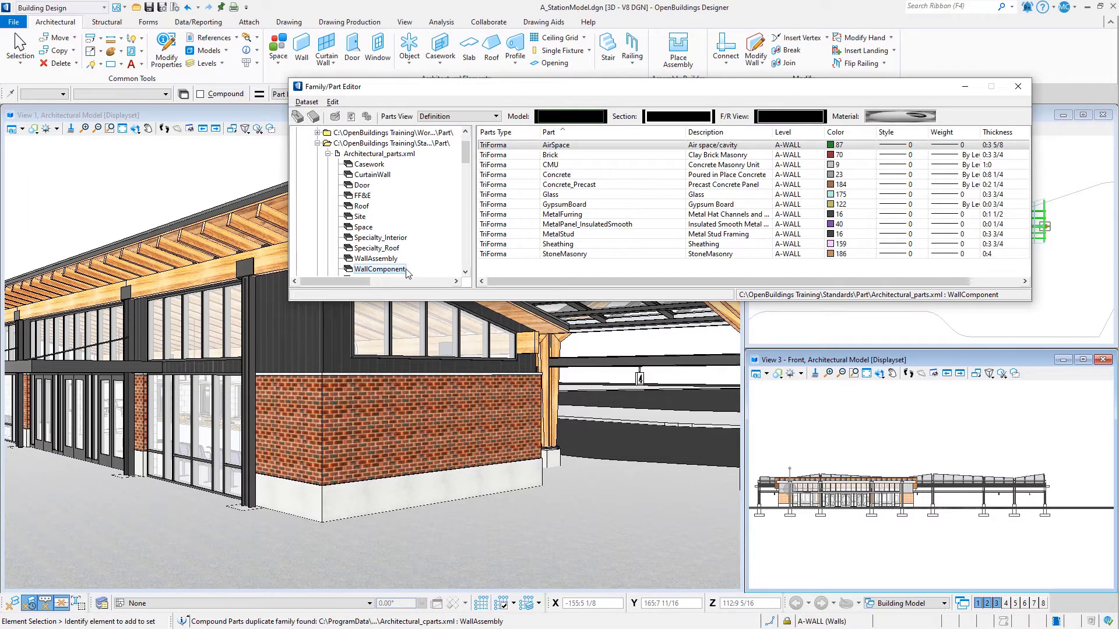
click(466, 116)
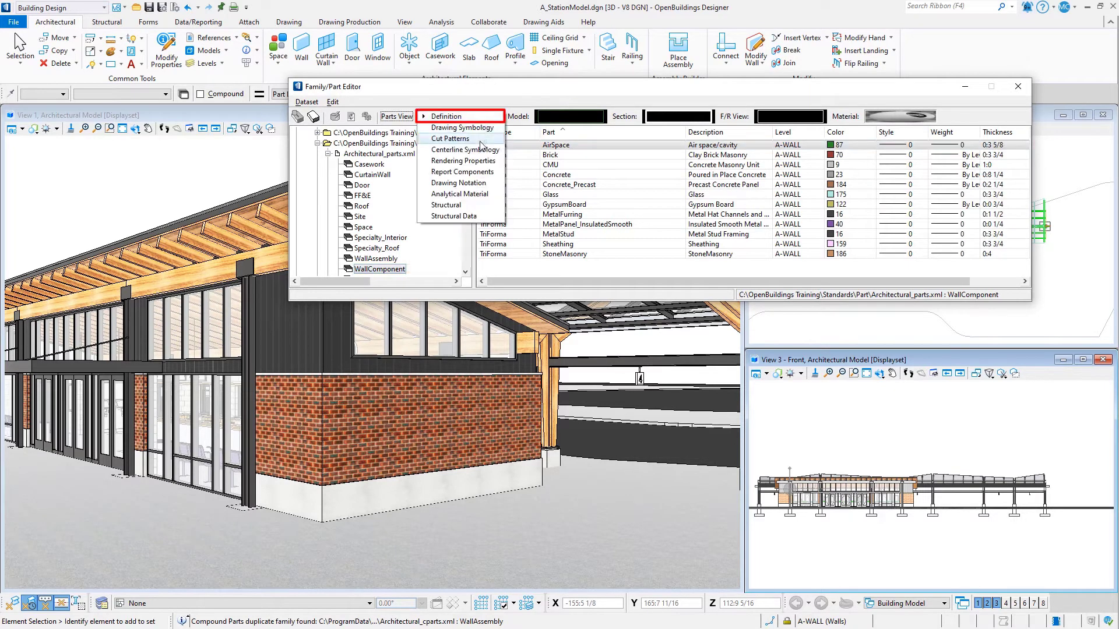
click(463, 161)
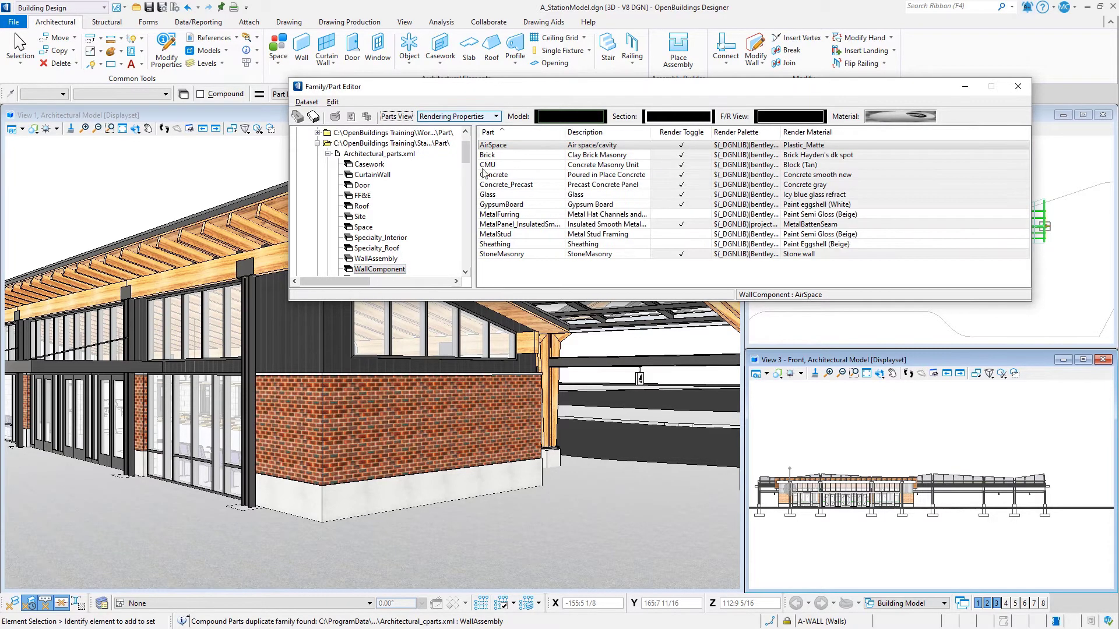
- View the render material palette available for the Brick part and close it without choosing a material
click(846, 156)
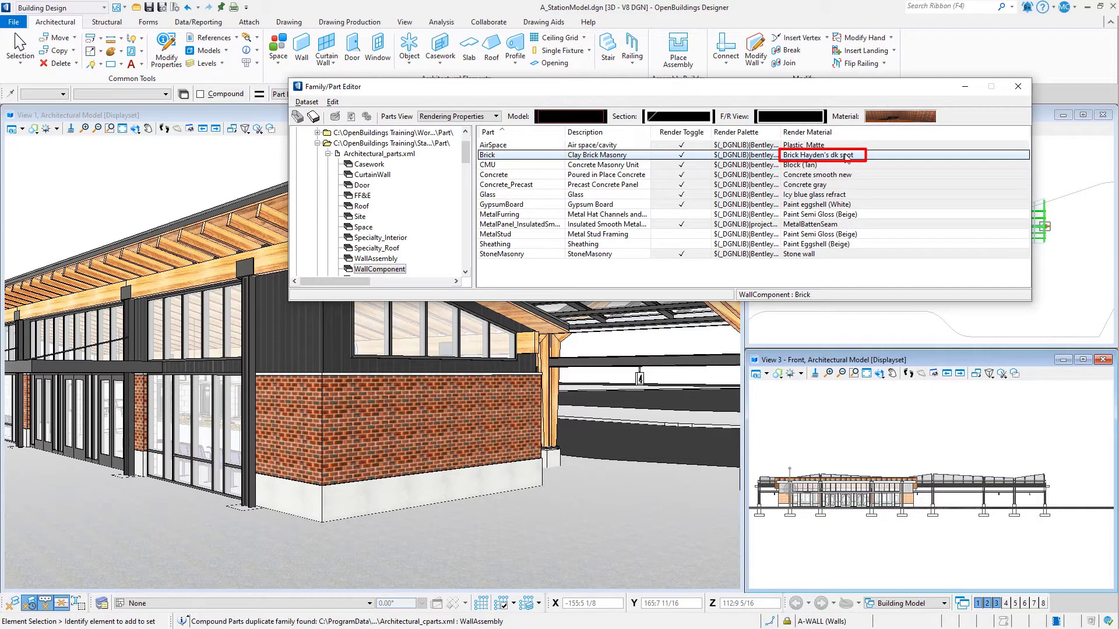
click(846, 156)
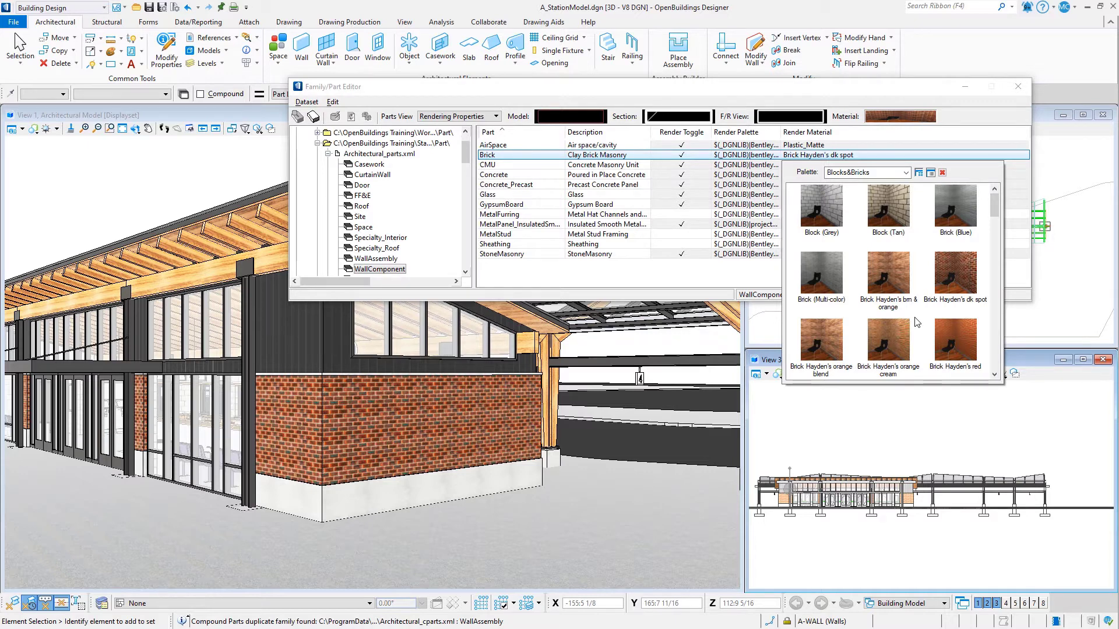
click(860, 158)
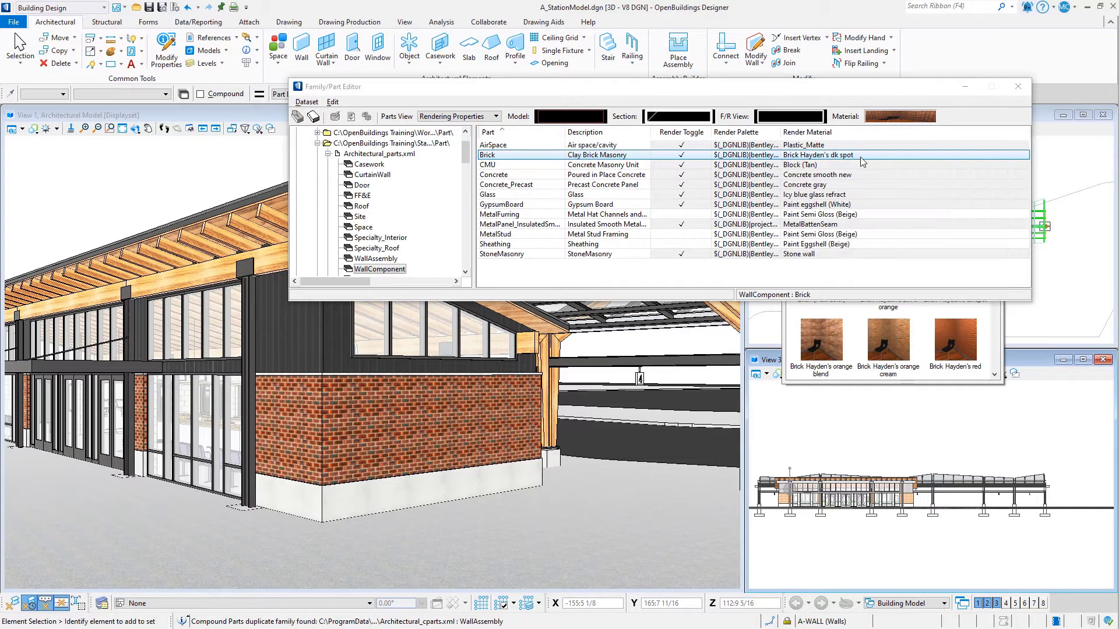
- Copy the Brick and Concrete_Precast parts into the Station Building workset's Part folder and display its WallComponent family
click(630, 186)
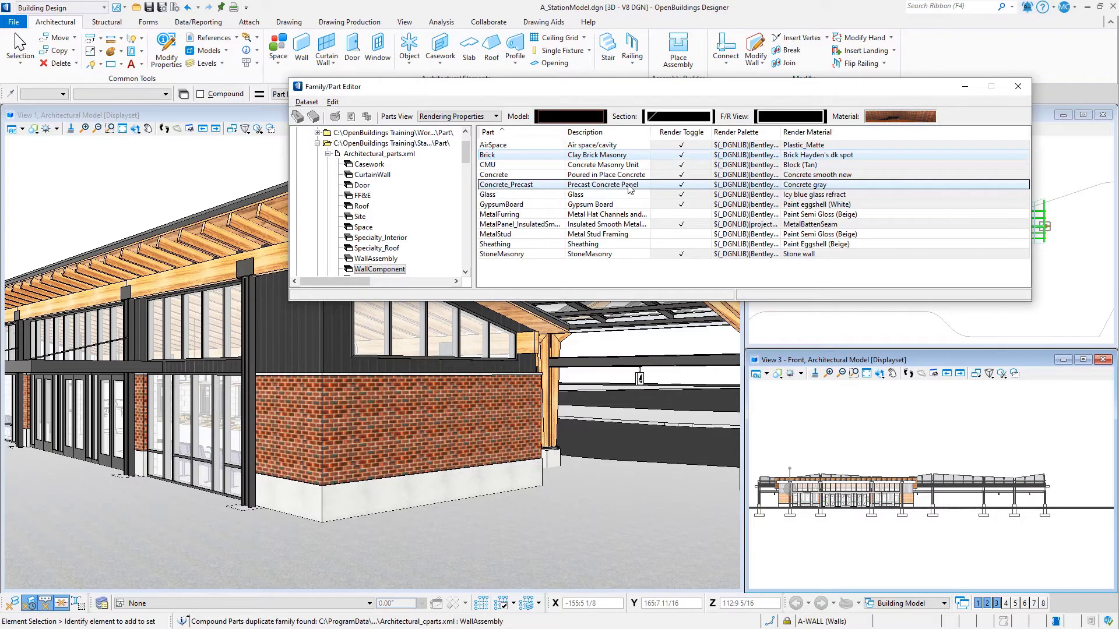
right_click(634, 186)
click(655, 228)
click(393, 133)
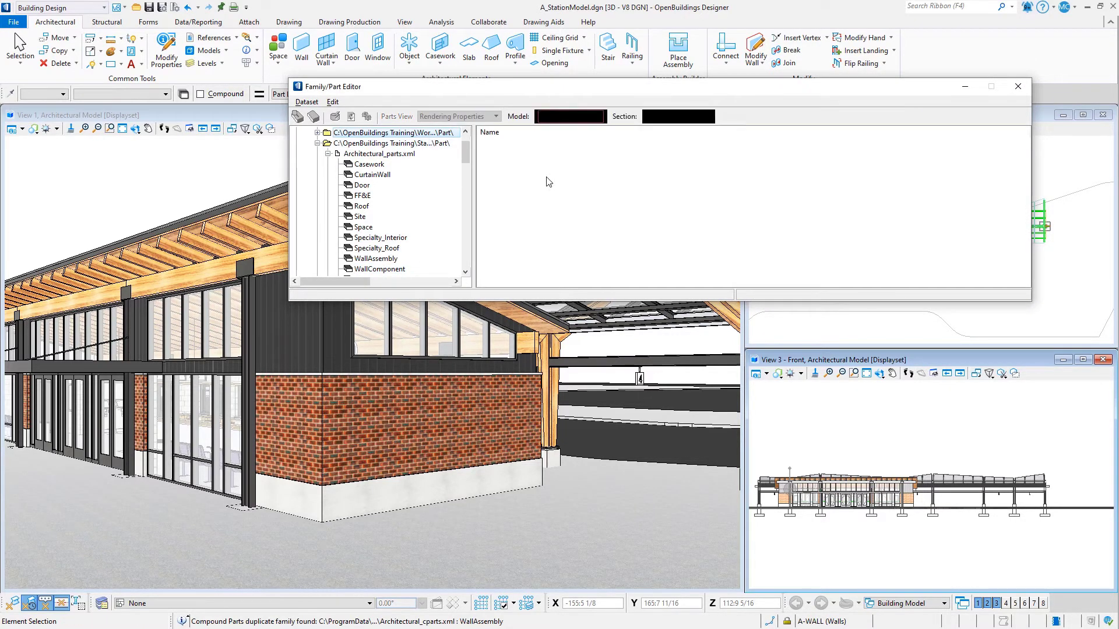
right_click(557, 172)
click(586, 216)
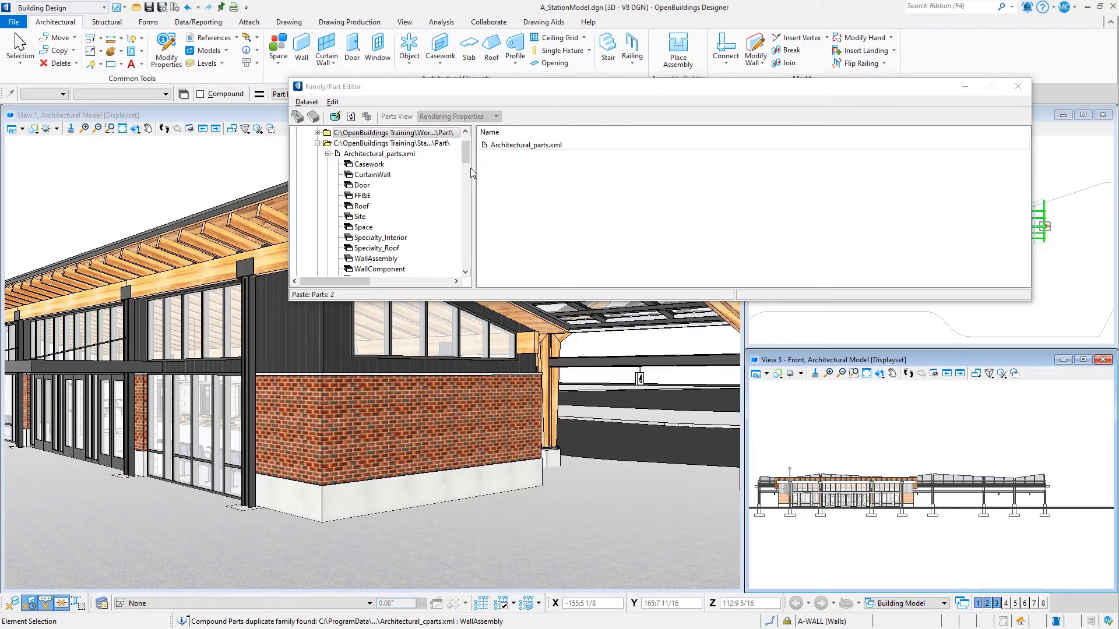
click(316, 133)
click(373, 154)
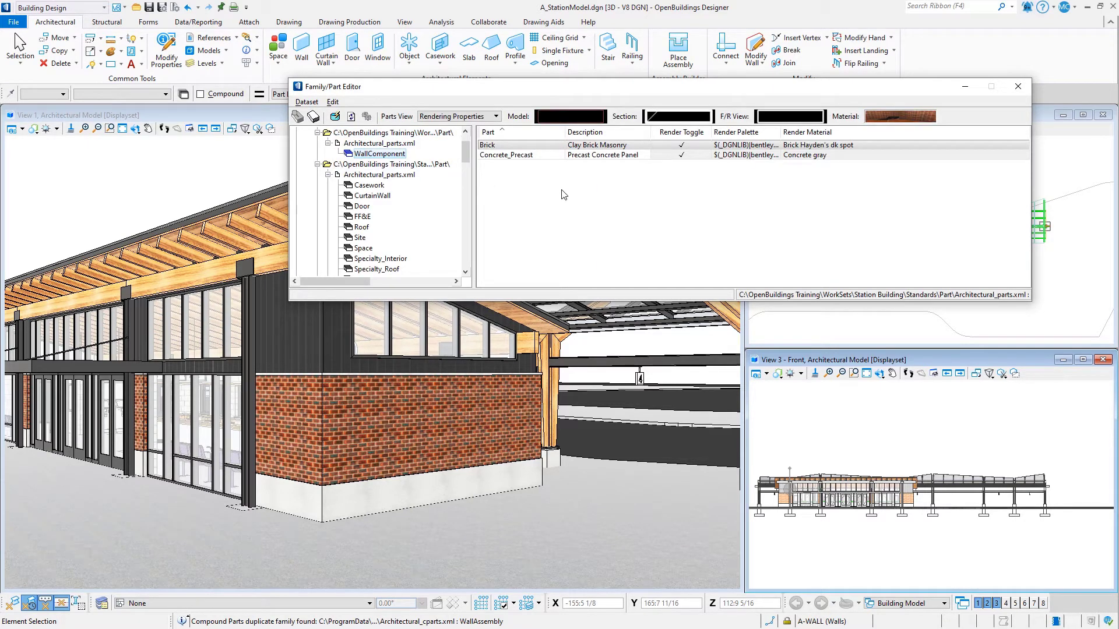
- Copy the matl_CurtainWall_Frame and matl_CurtainWall_Glazing parts from the Standards CurtainWall family
click(384, 198)
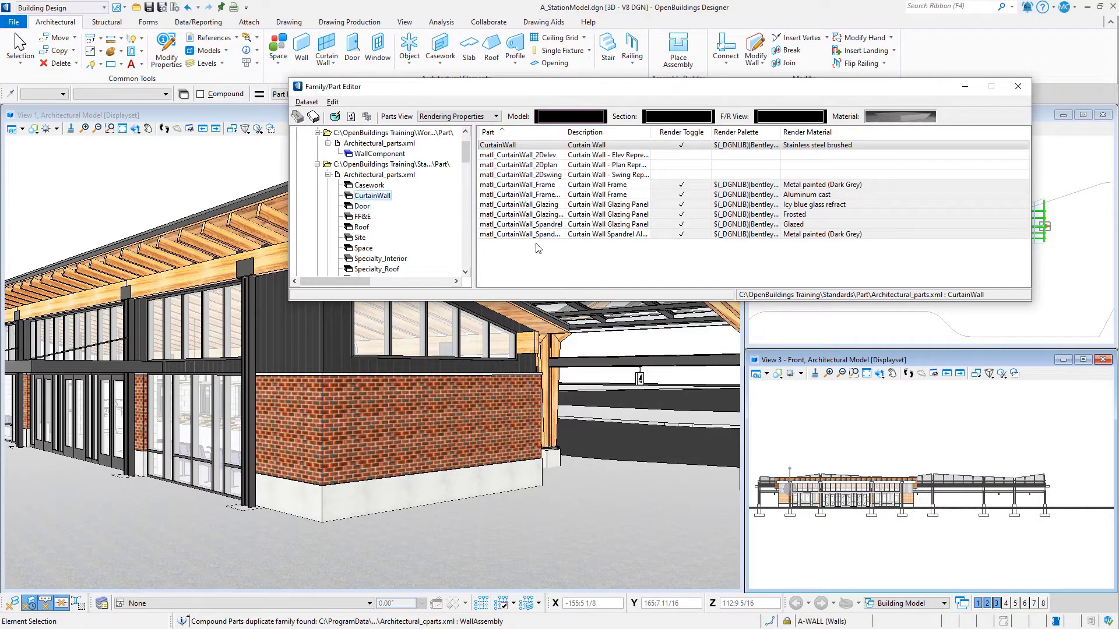
drag(565, 133, 599, 135)
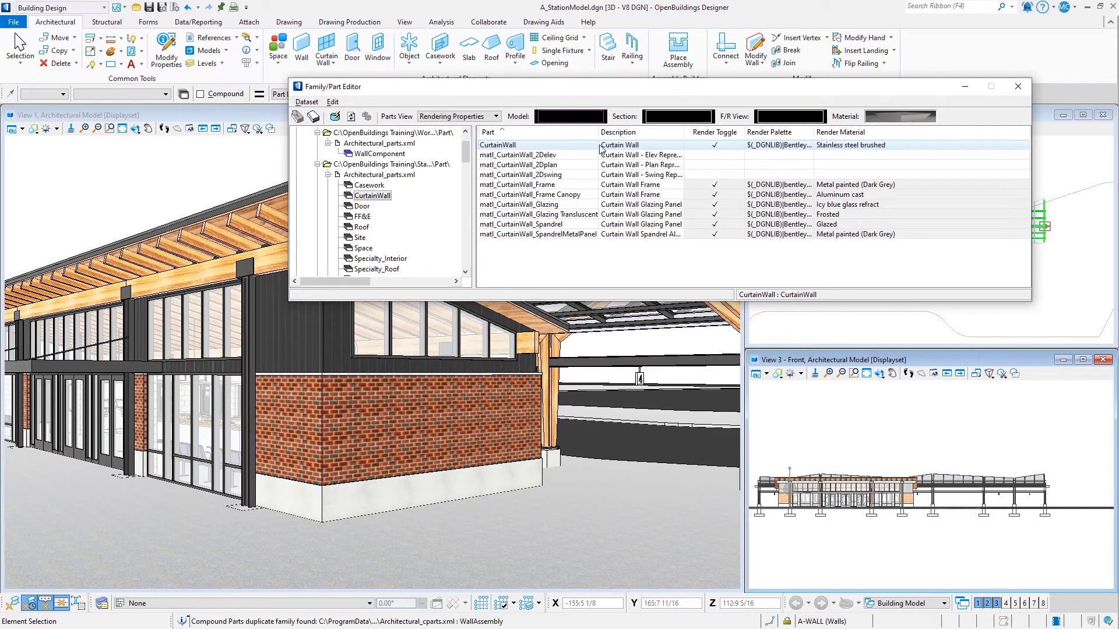
click(577, 185)
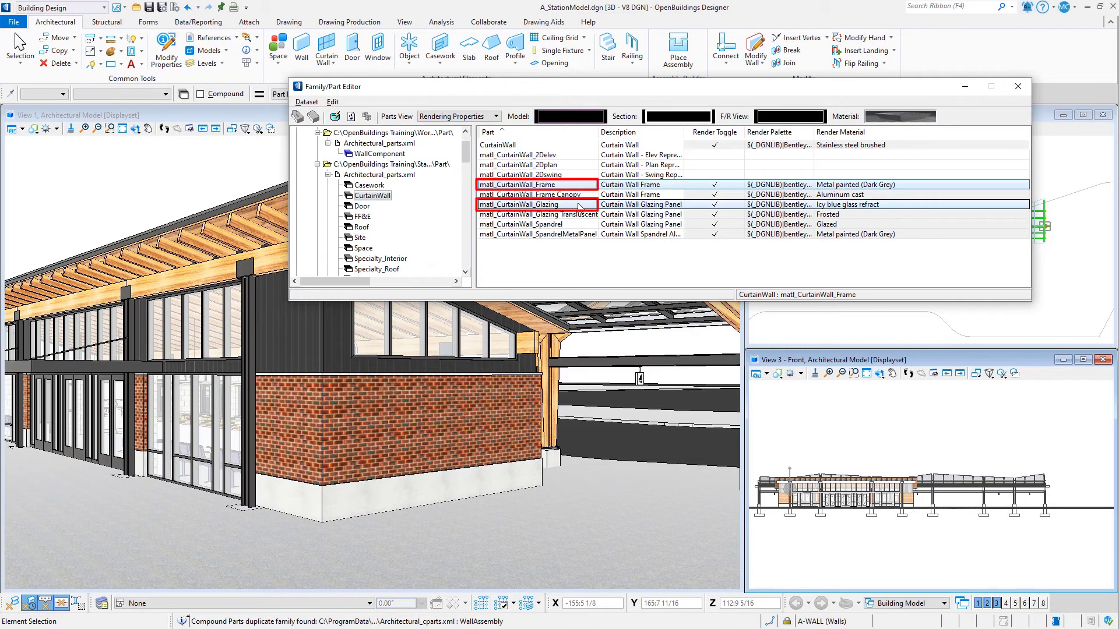
right_click(582, 204)
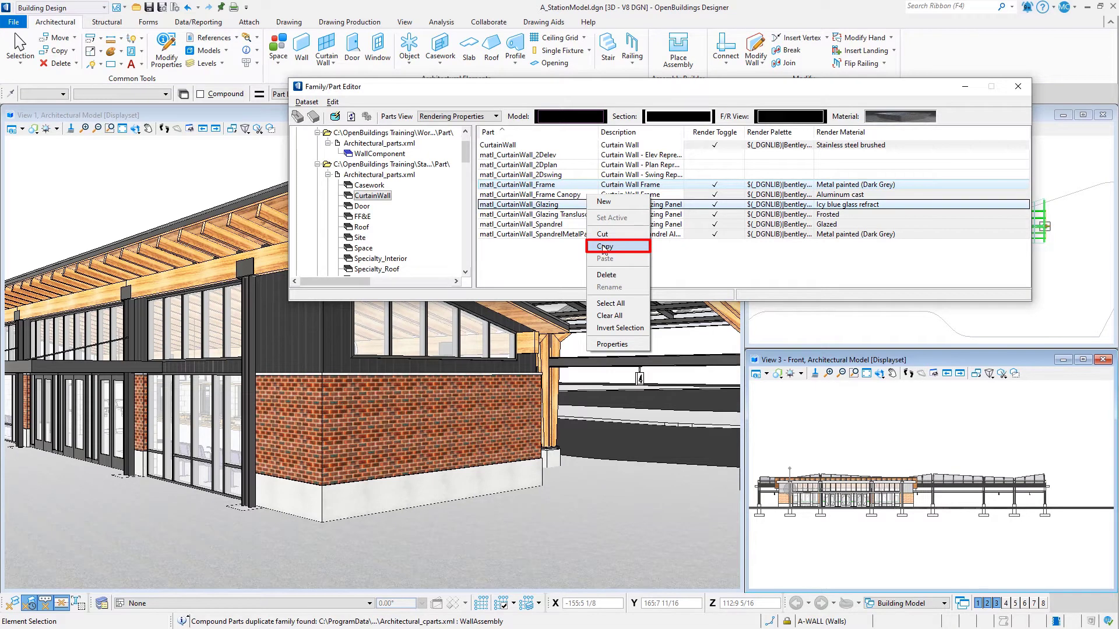
click(603, 246)
- Paste the copied curtain wall parts into the workset's Architectural_parts.xml and commit the dataset changes
click(406, 144)
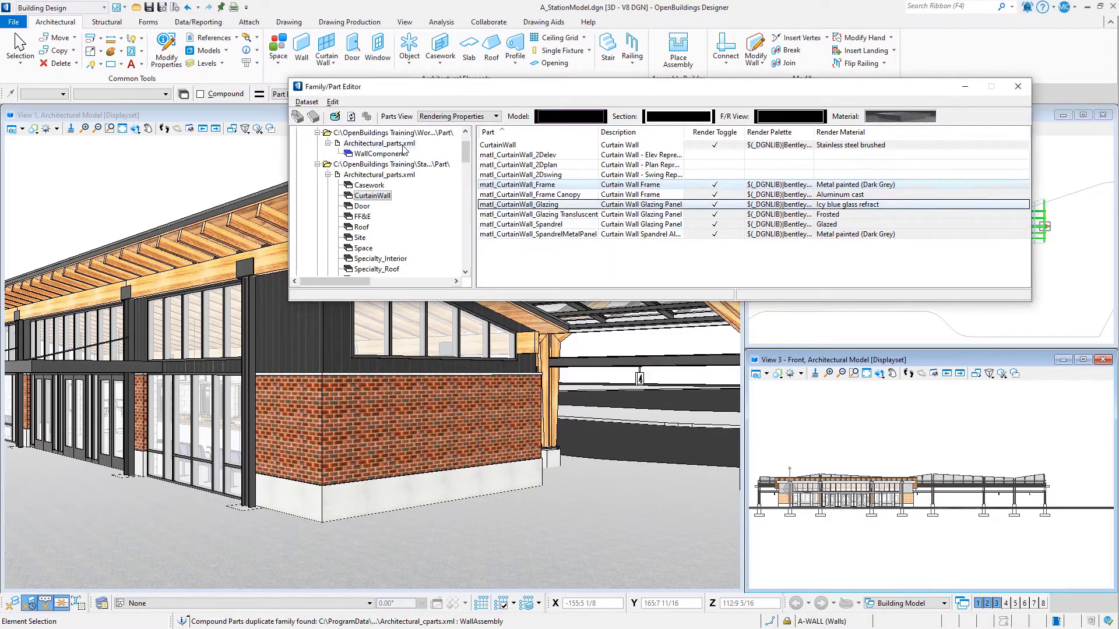
right_click(530, 184)
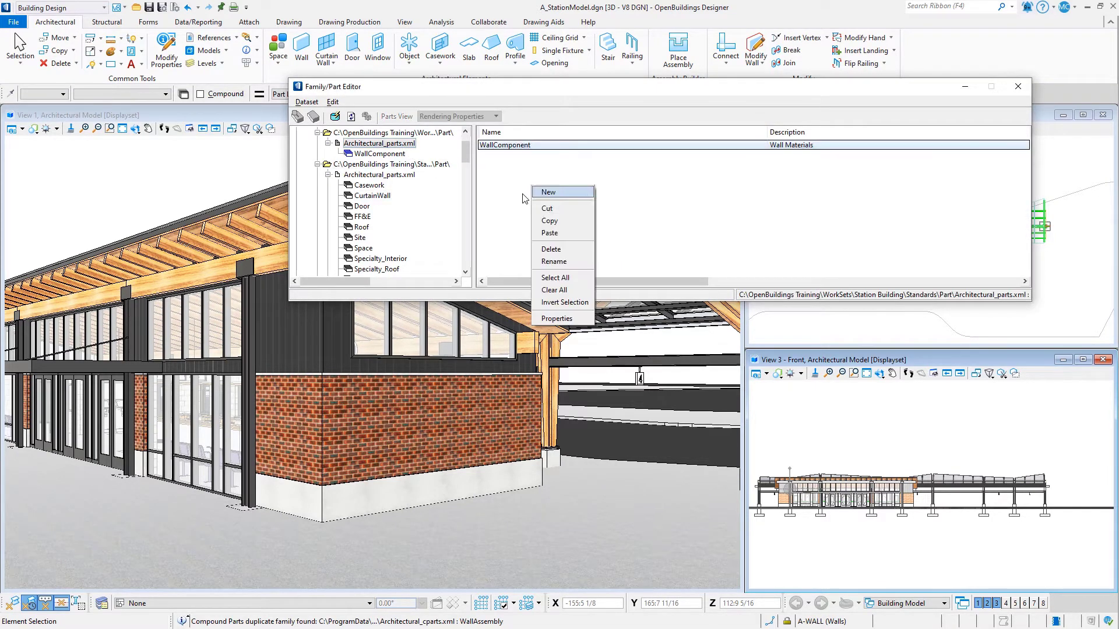
click(515, 204)
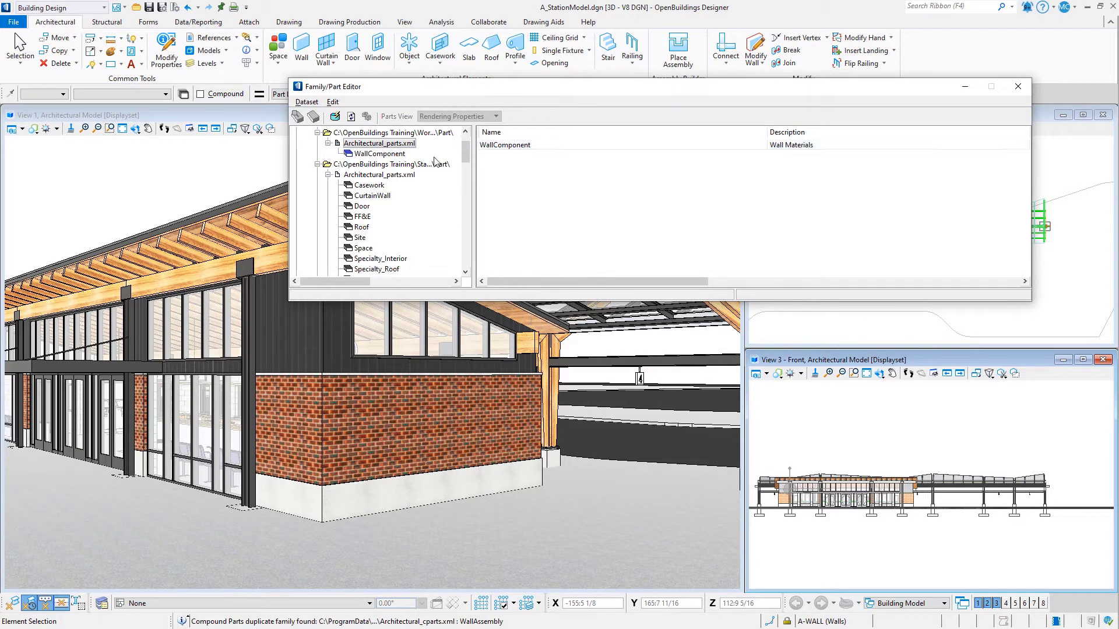
right_click(530, 184)
click(549, 230)
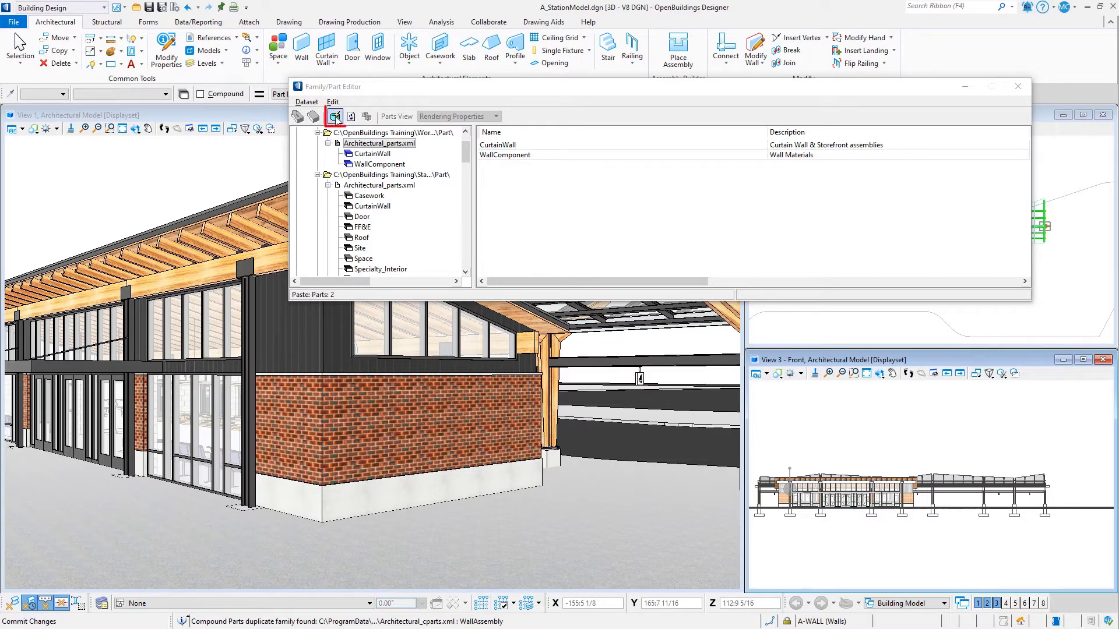
click(335, 117)
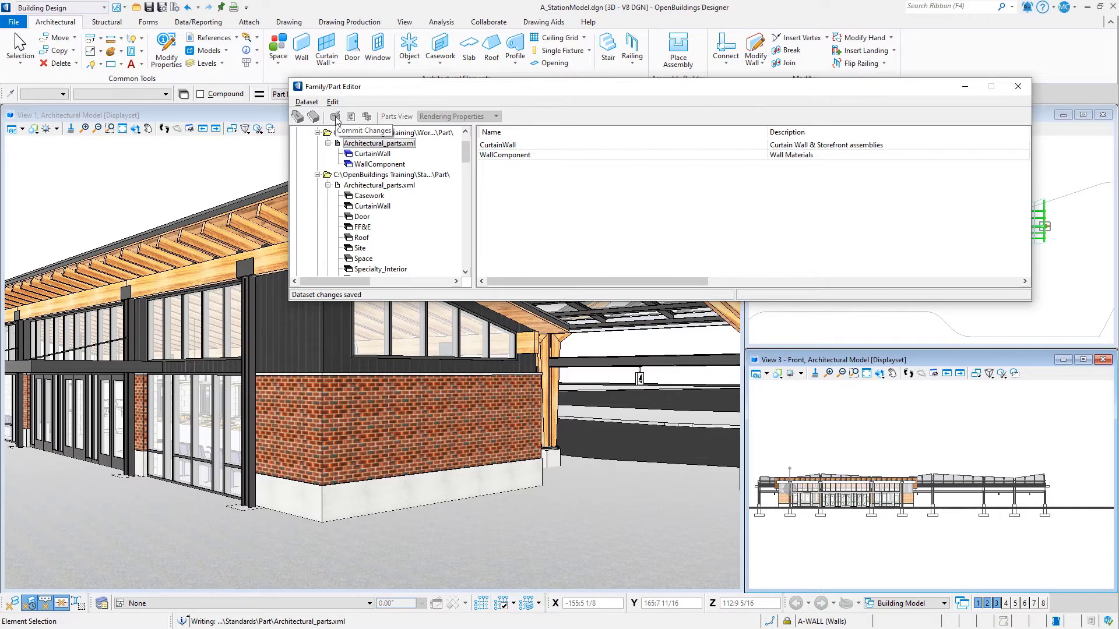
- Reopen the Family/Part Editor and review the Standards CurtainWall family and the workset's CurtainWall and WallComponent families
click(1017, 87)
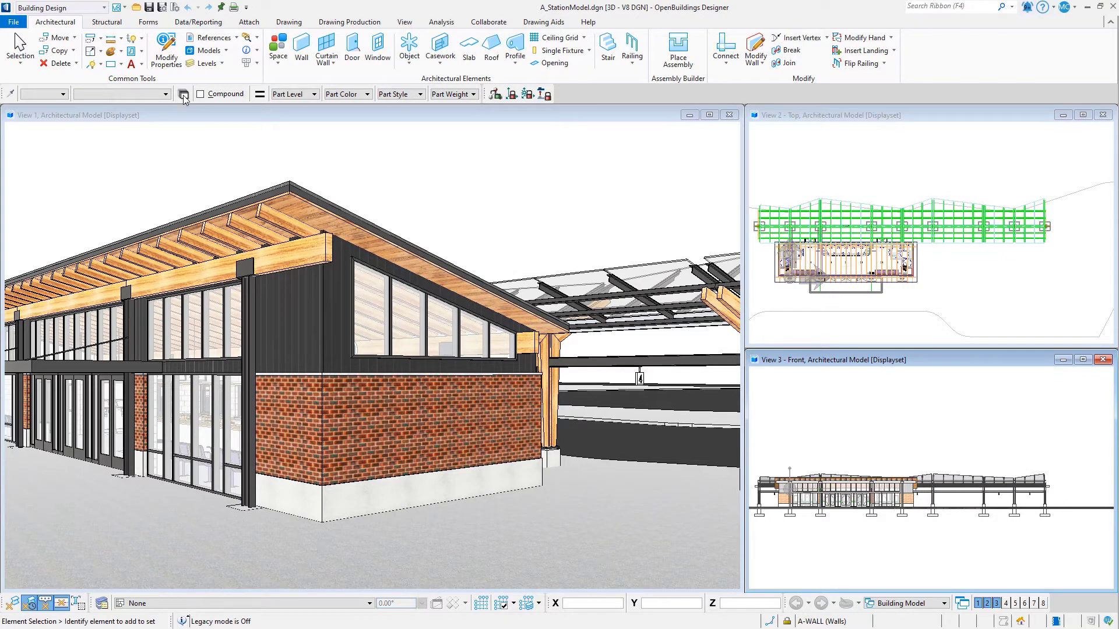
click(183, 95)
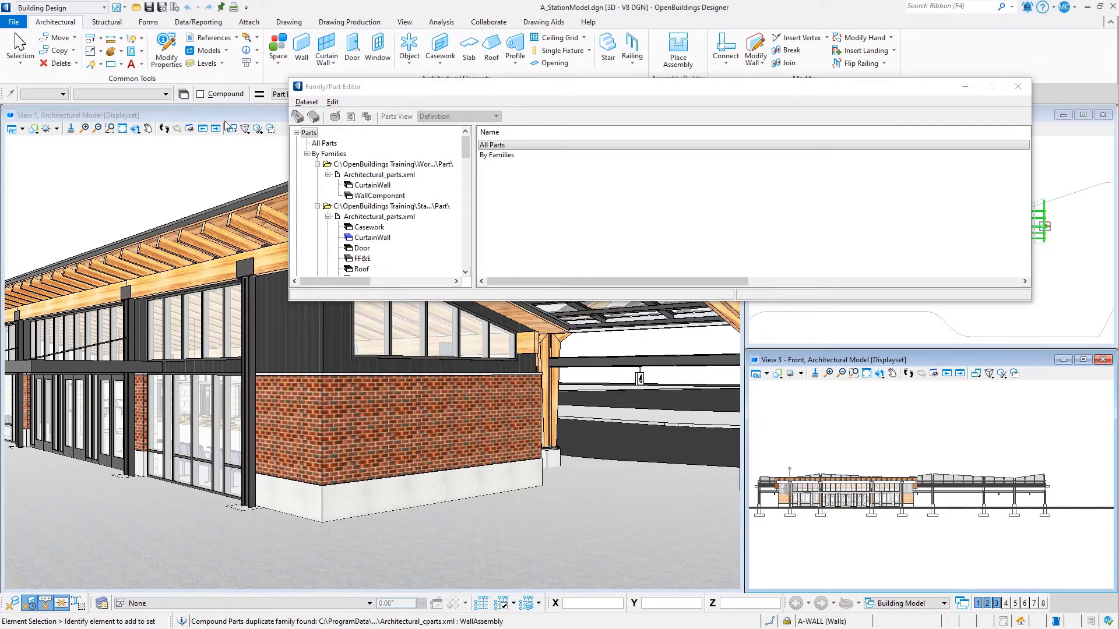
click(376, 238)
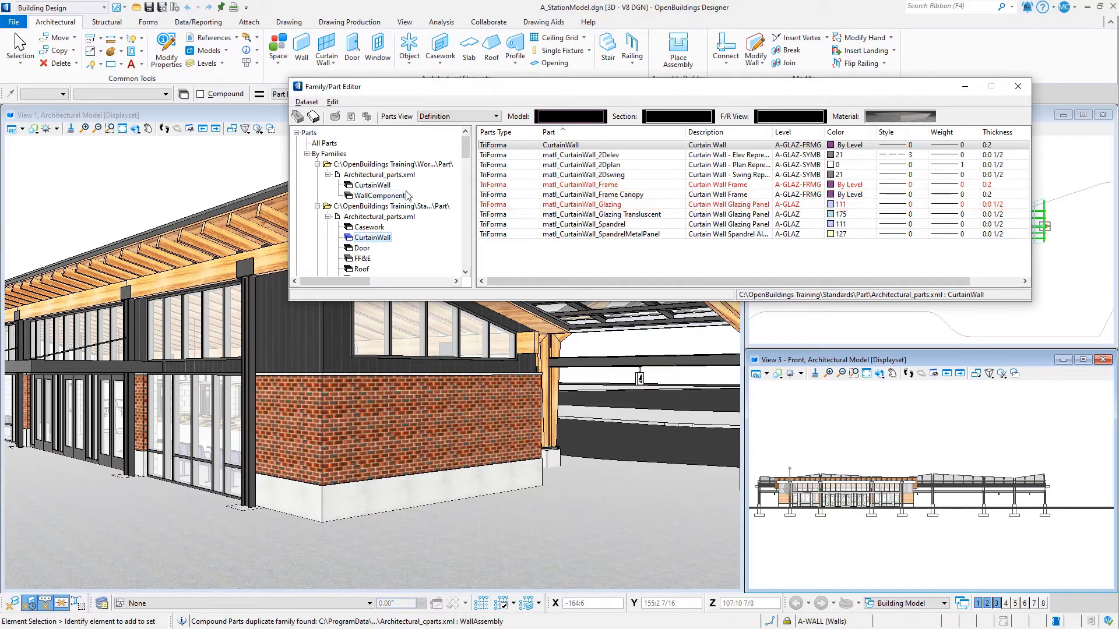
click(373, 185)
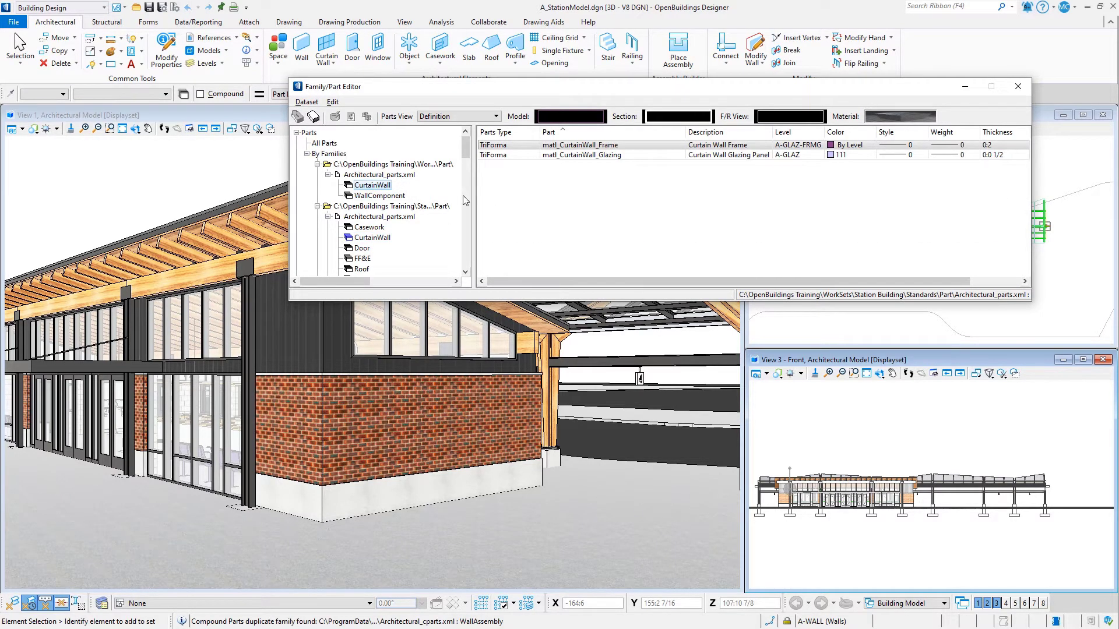
click(395, 198)
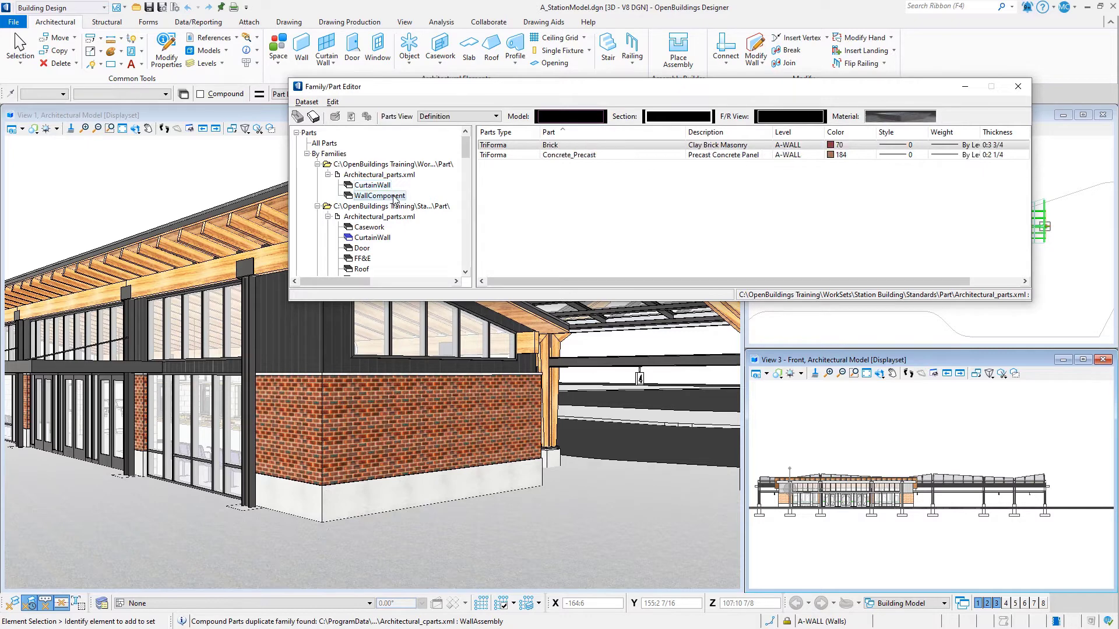
- Set the render material of the workset's Concrete_Precast part to Concrete stained from the Concrete&Pavers palette
click(466, 116)
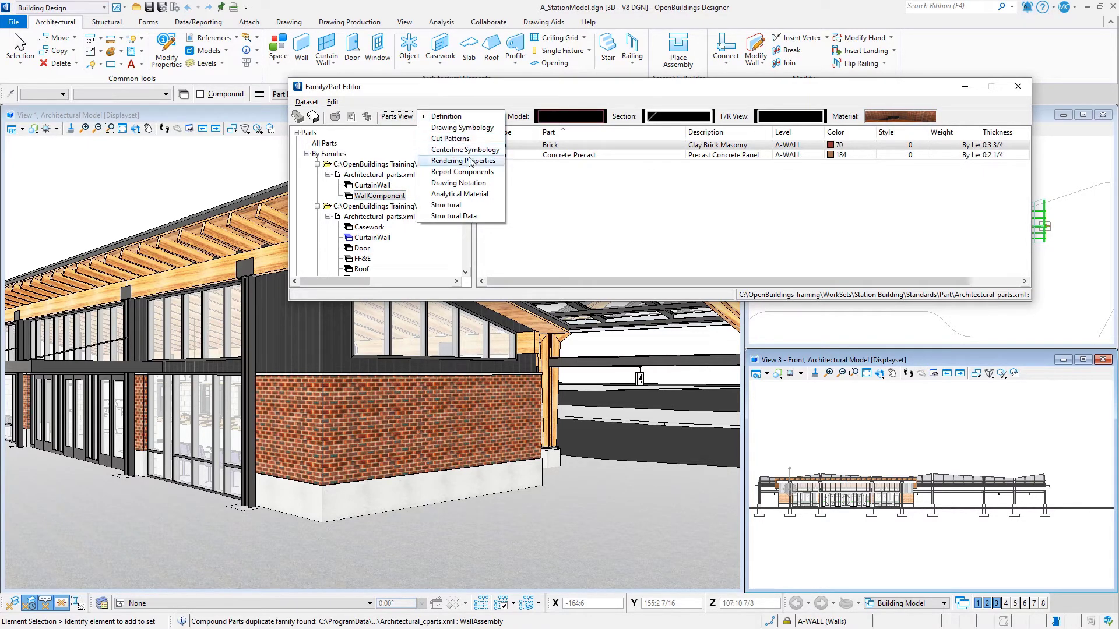
click(471, 160)
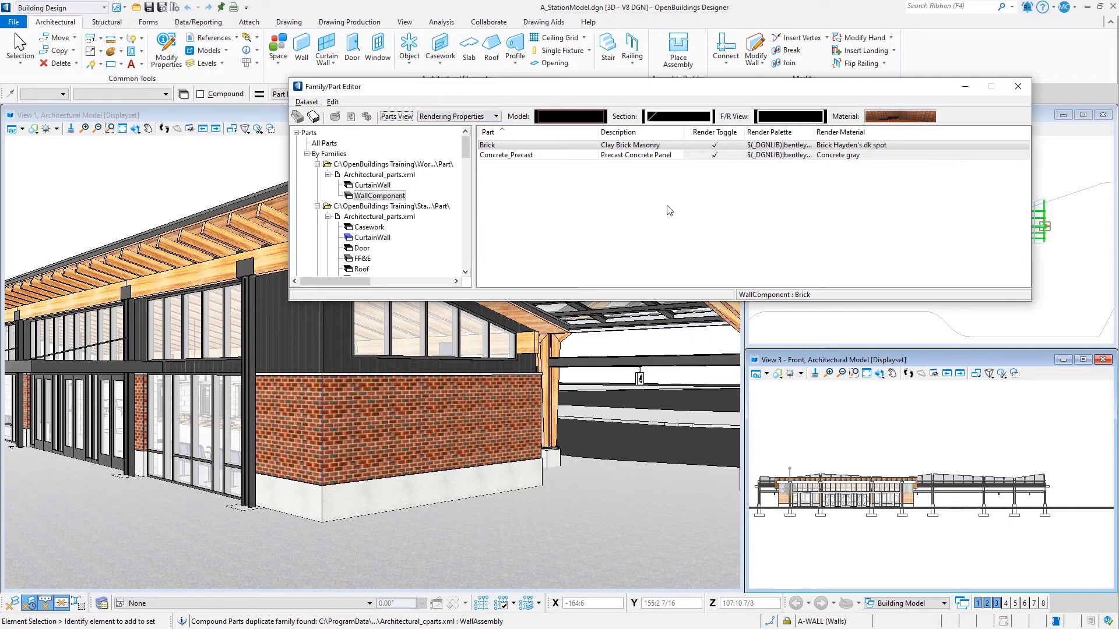
click(824, 162)
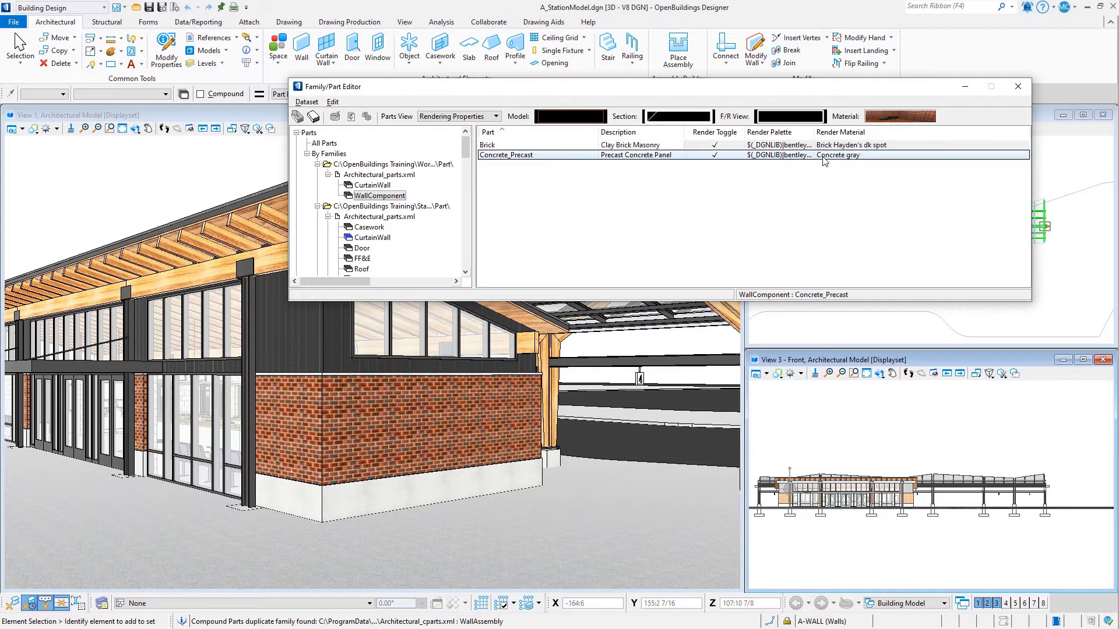
click(824, 162)
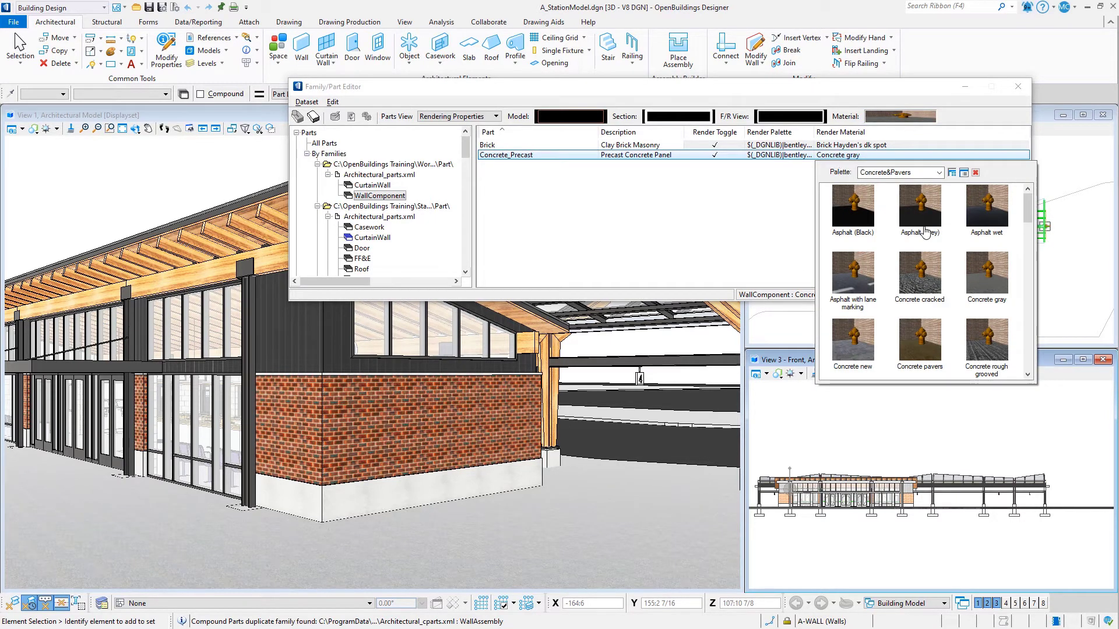
scroll(1001, 289, down, 3)
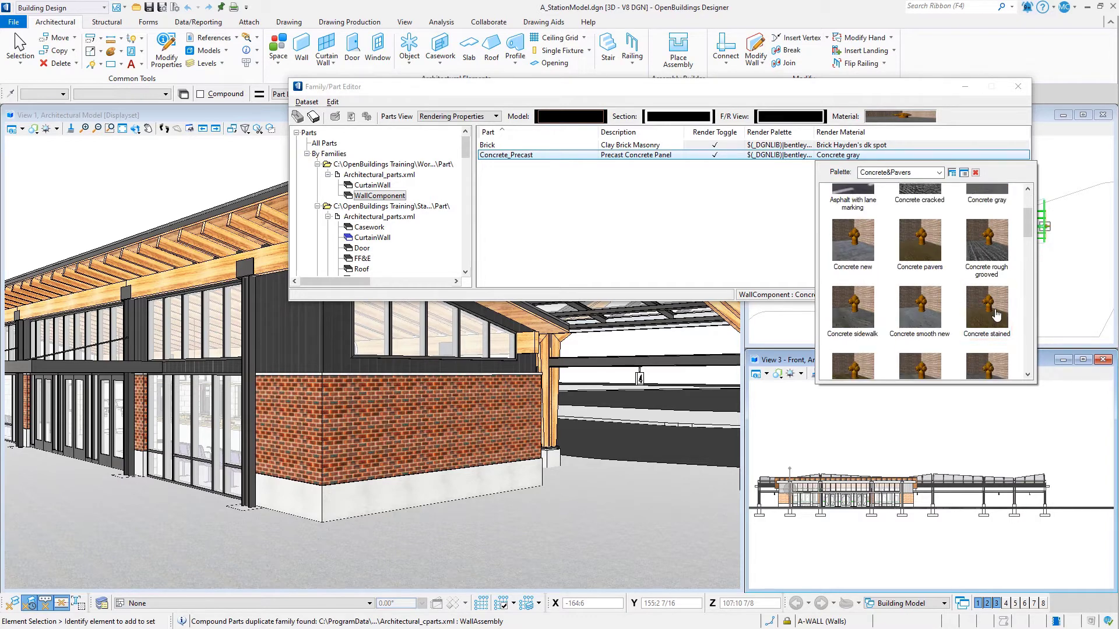
double_click(996, 313)
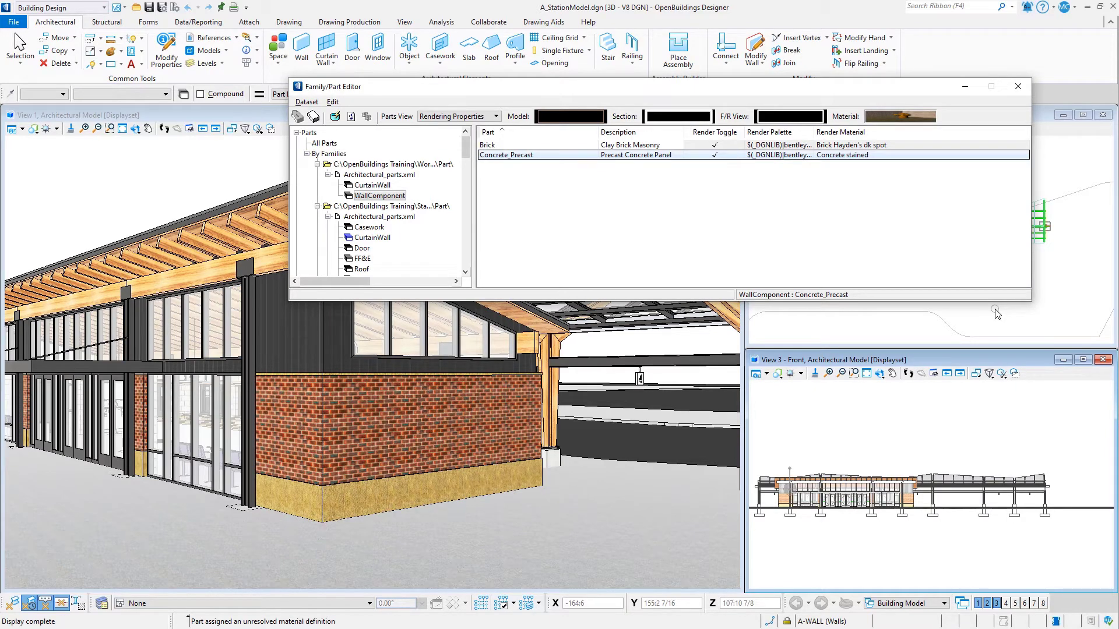
- Set the workset Brick part's render material to Brick Hayden's orange cream from the Blocks&Bricks palette
click(857, 145)
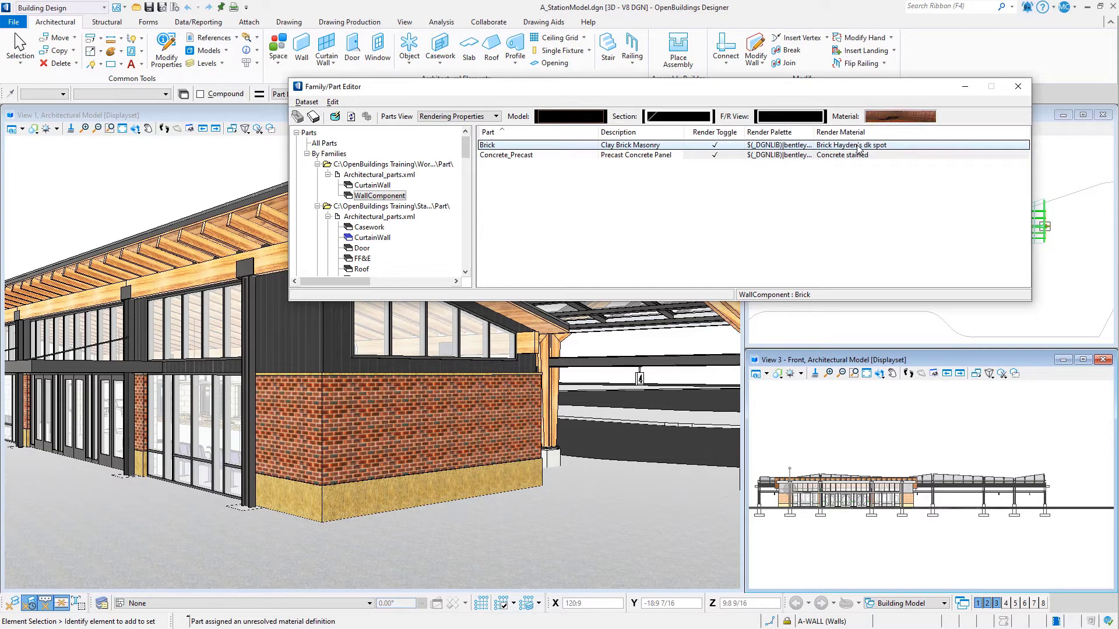
click(857, 146)
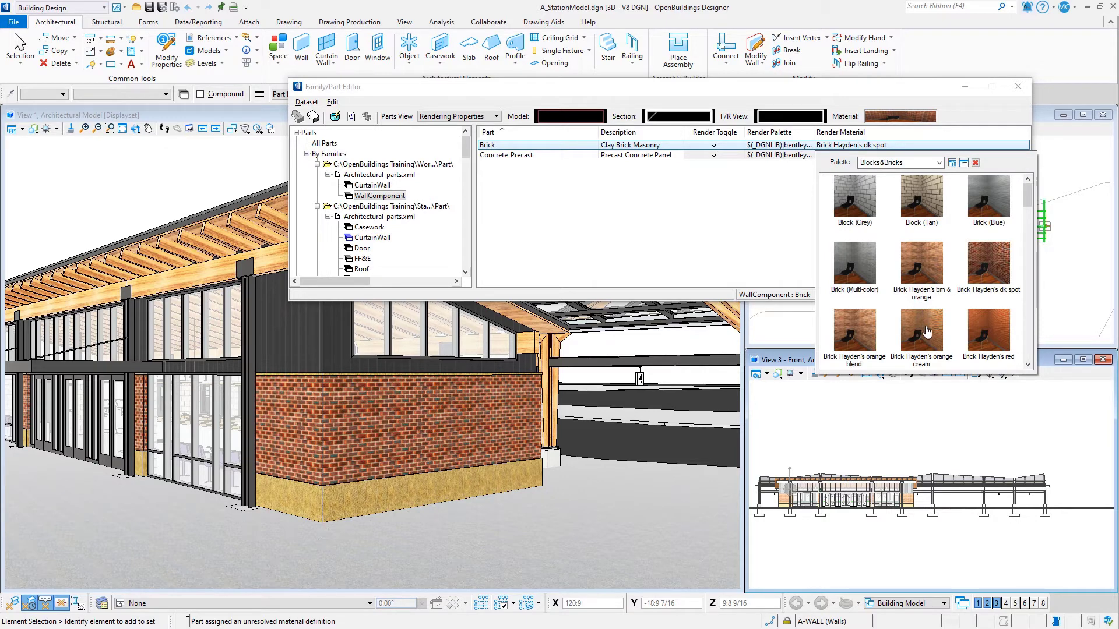
click(927, 331)
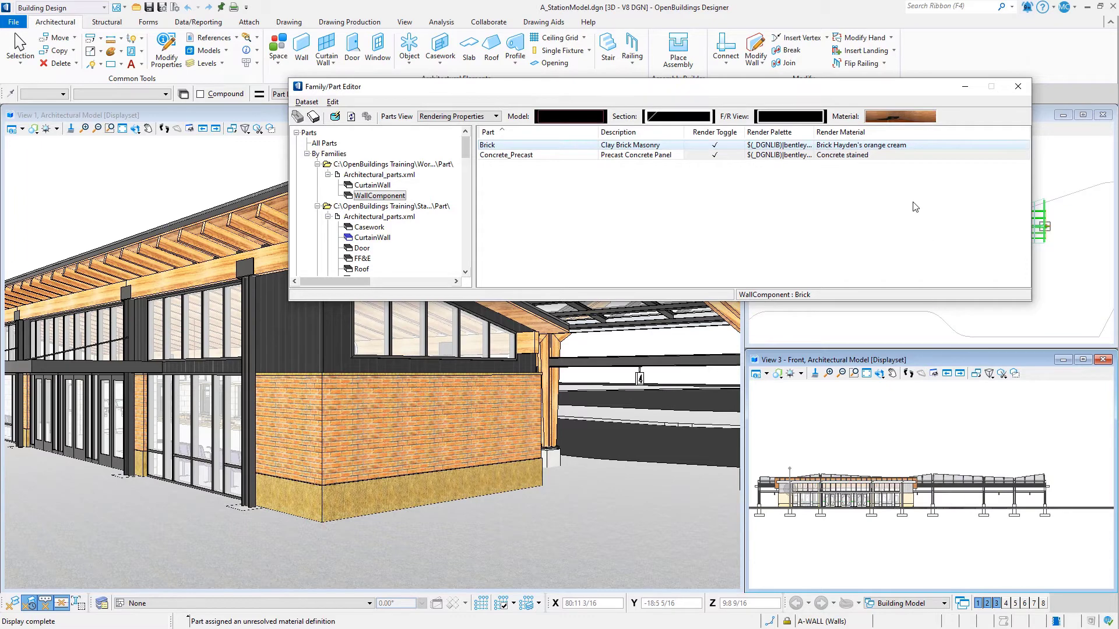
- Change the Brick part's render material to Brick light red from the Blocks&Bricks palette
click(905, 150)
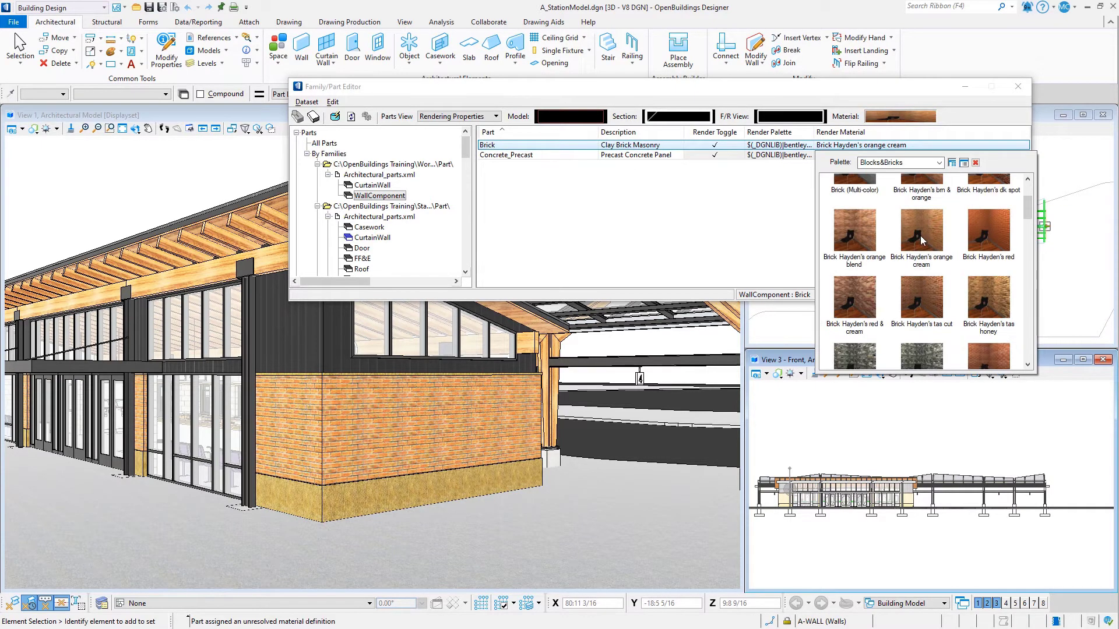
scroll(921, 240, down, 3)
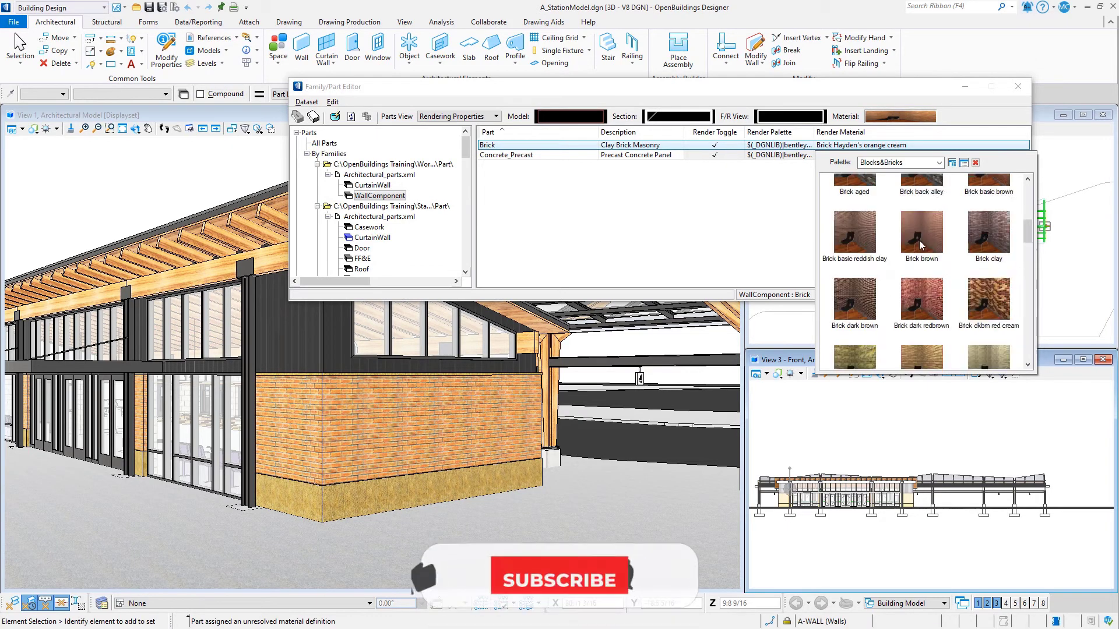
scroll(920, 245, down, 2)
click(978, 338)
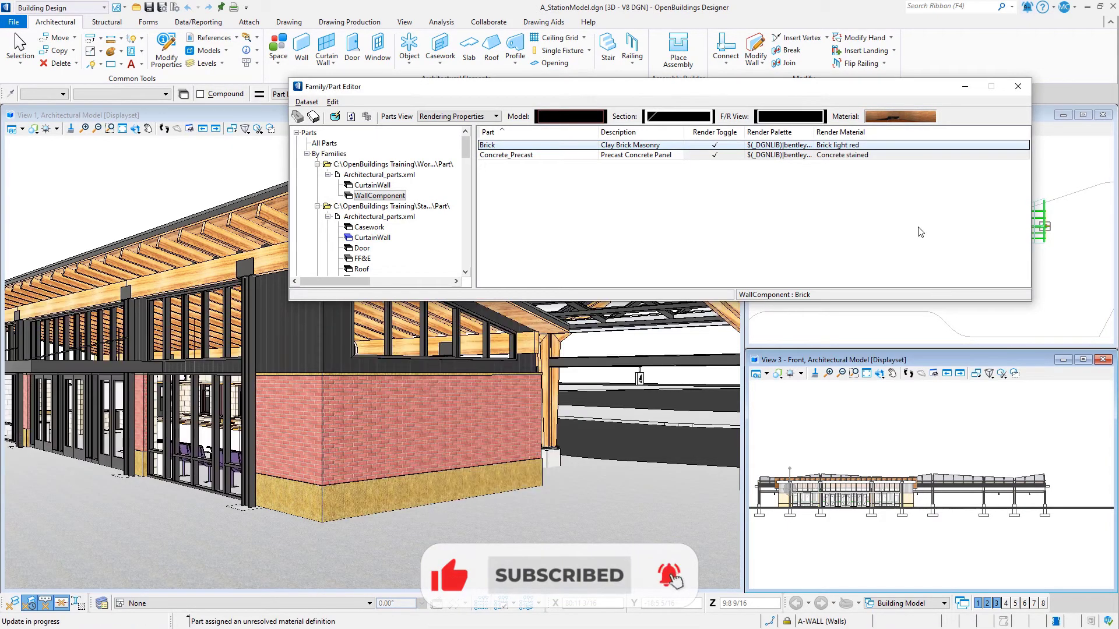
- Assign Brick rough glazed mix from the Blocks&Bricks palette as the Brick part's render material
click(855, 146)
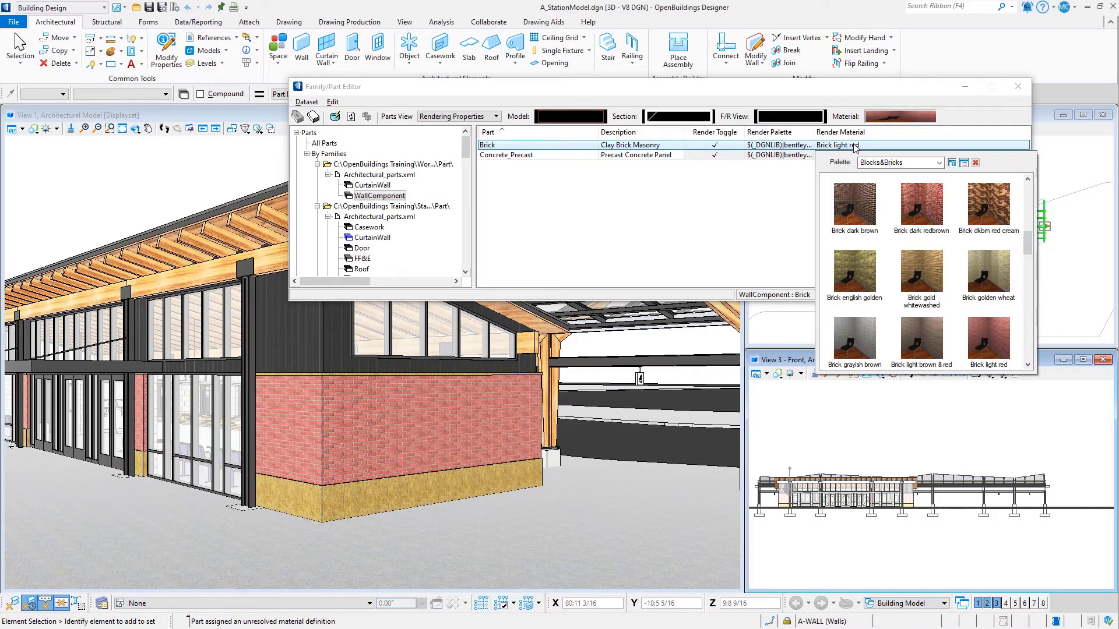
scroll(914, 272, down, 2)
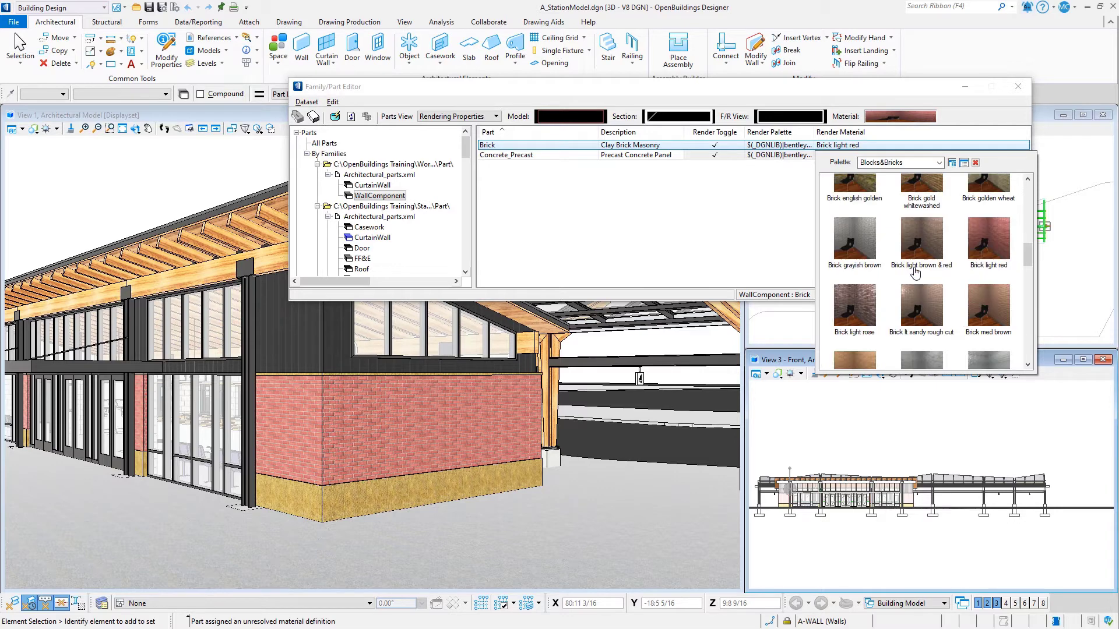
scroll(915, 272, down, 2)
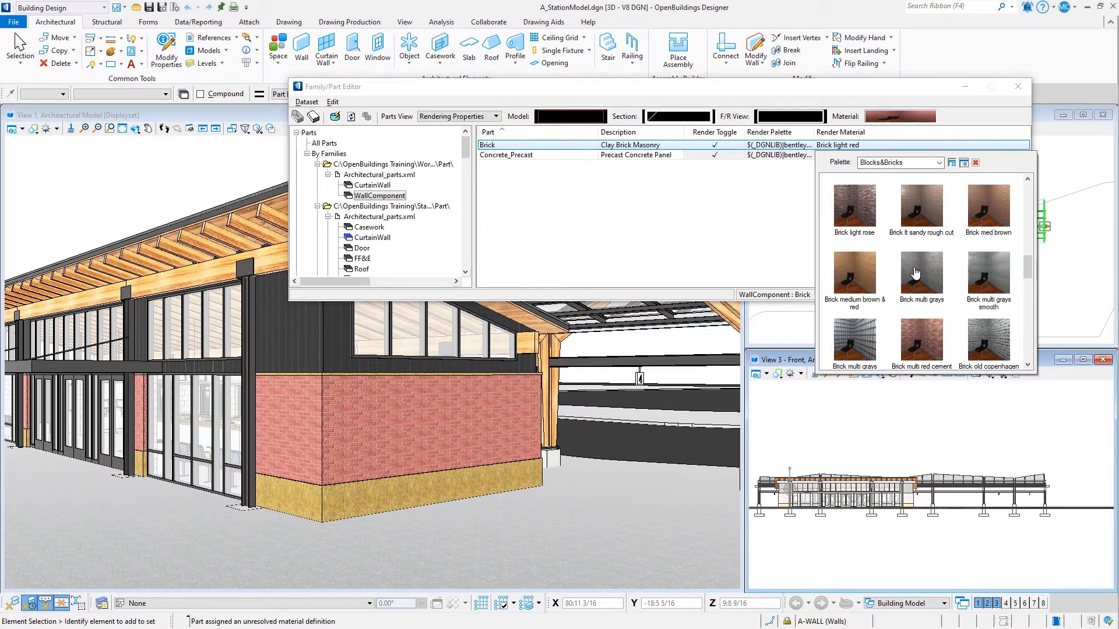
scroll(915, 272, down, 5)
scroll(915, 272, down, 2)
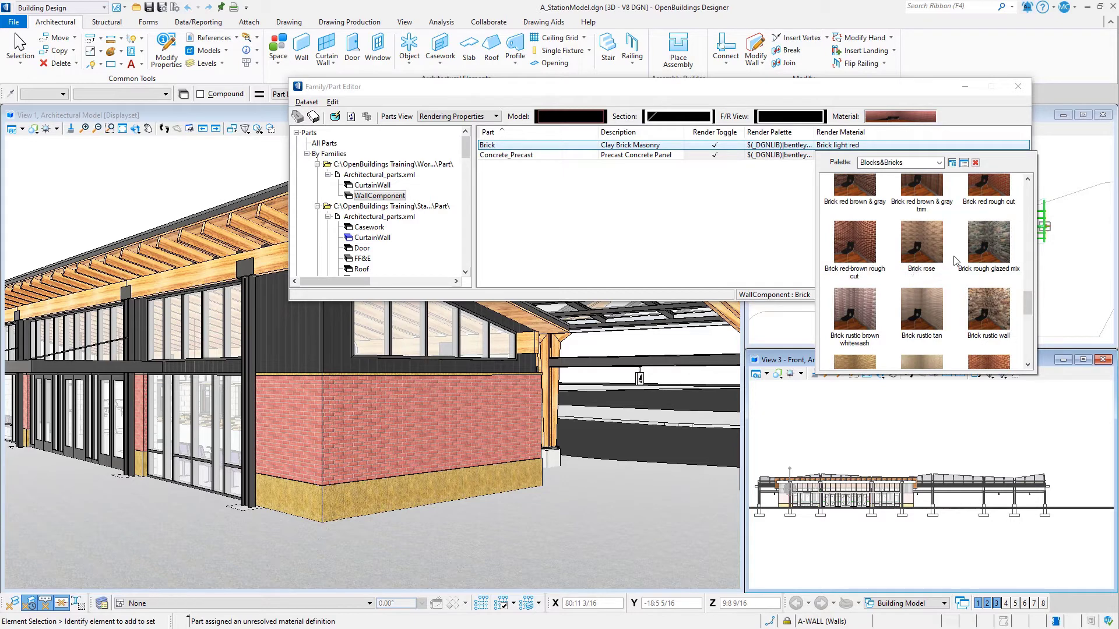
click(984, 248)
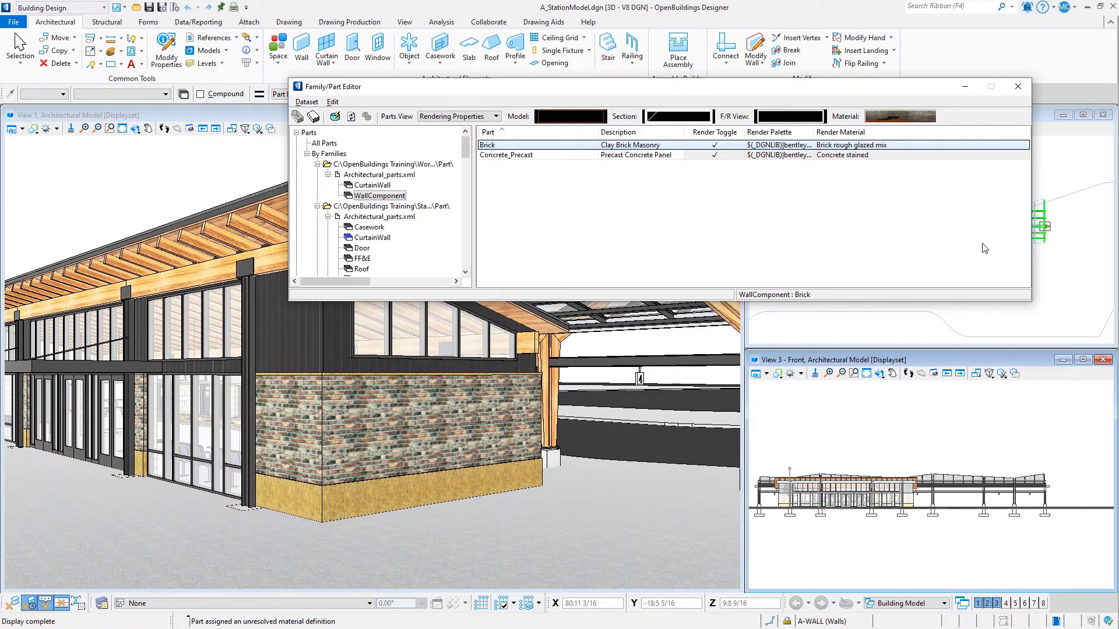
- Set the Concrete_Precast part's render material to Concrete_7 from the Concrete&Pavers palette and save the dataset changes
click(870, 155)
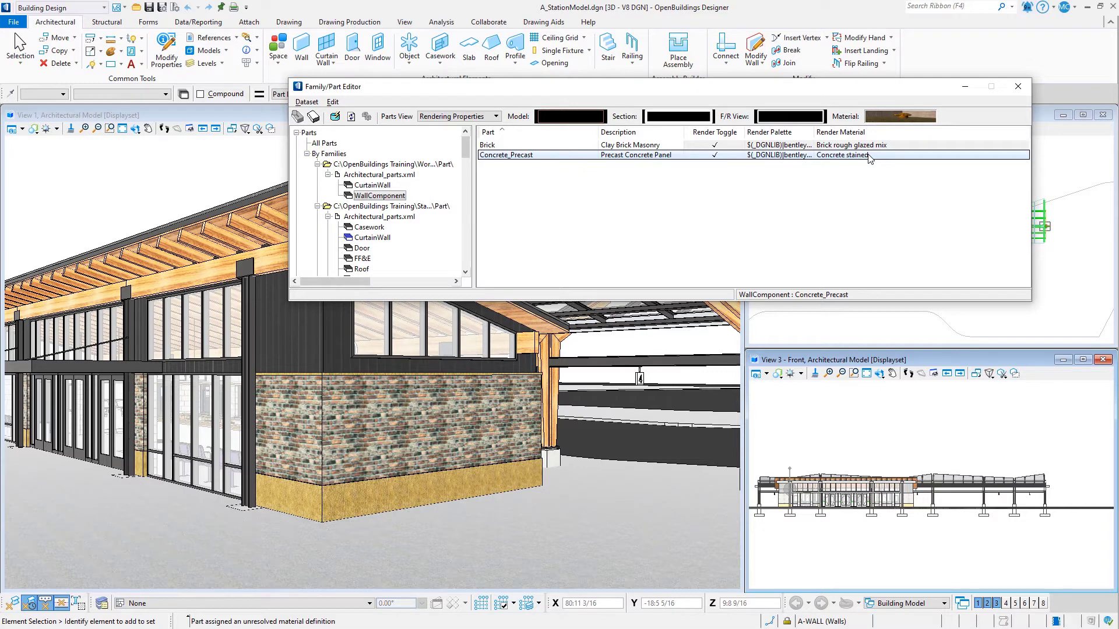
click(869, 156)
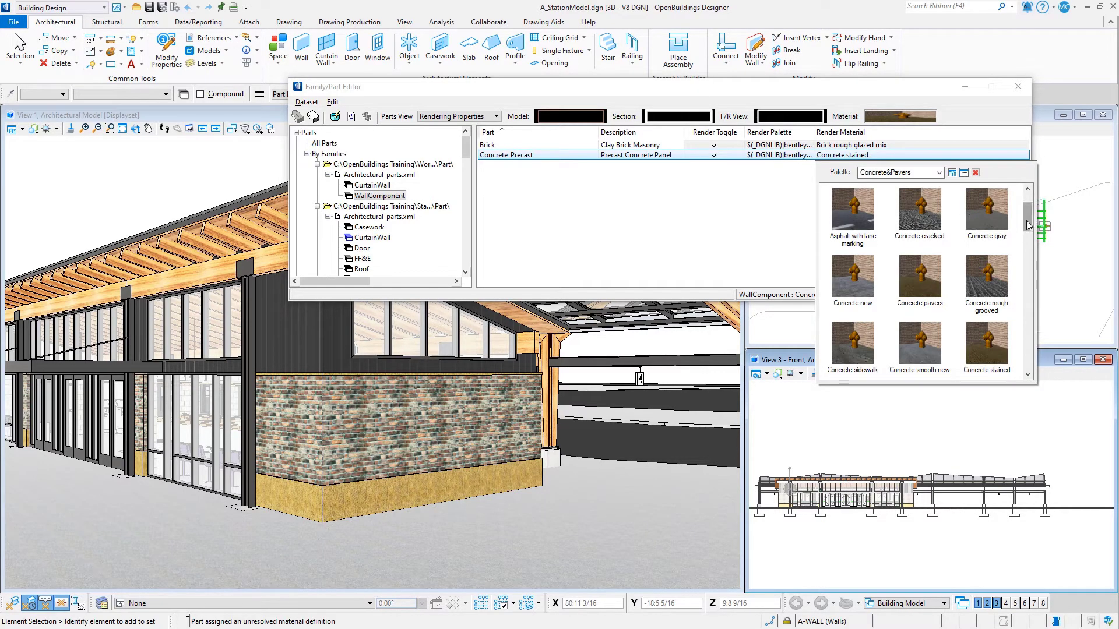
drag(1027, 226, 1029, 270)
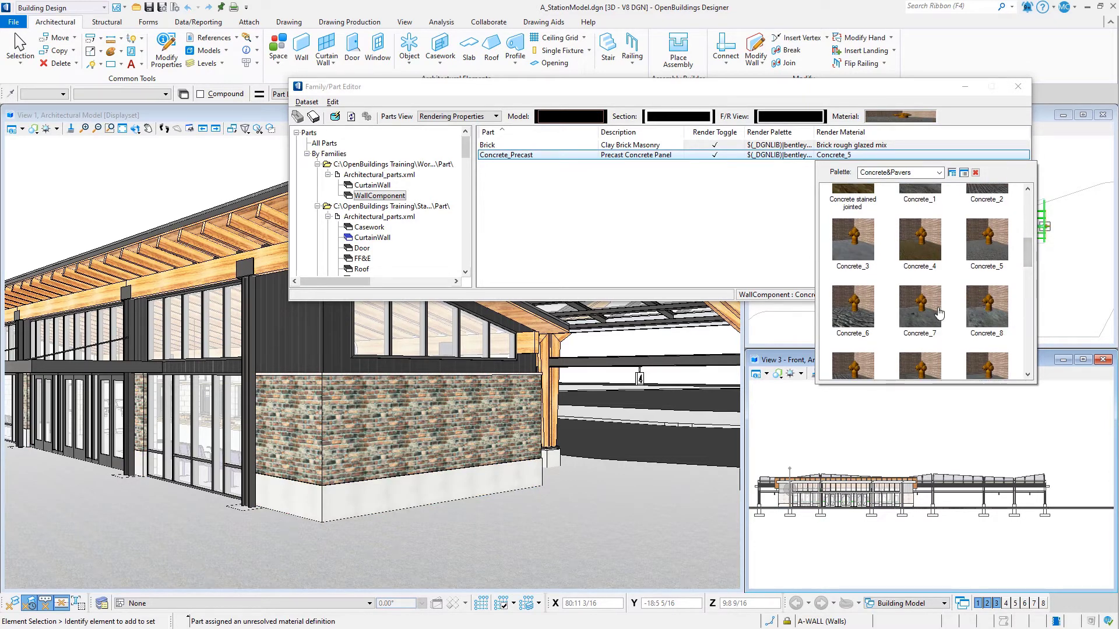
double_click(921, 307)
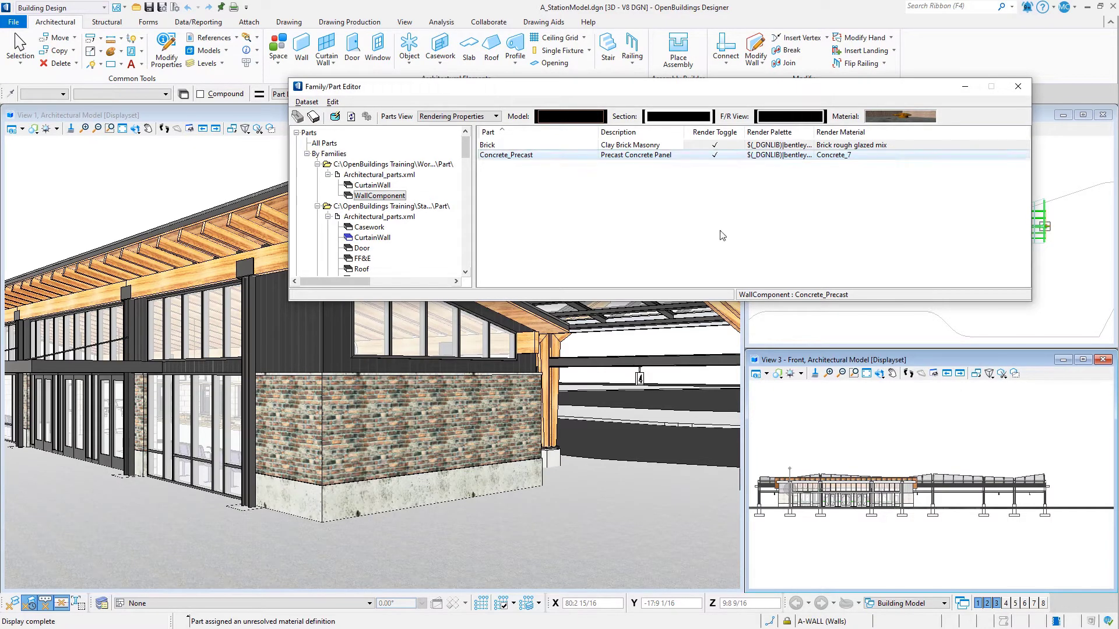
click(335, 118)
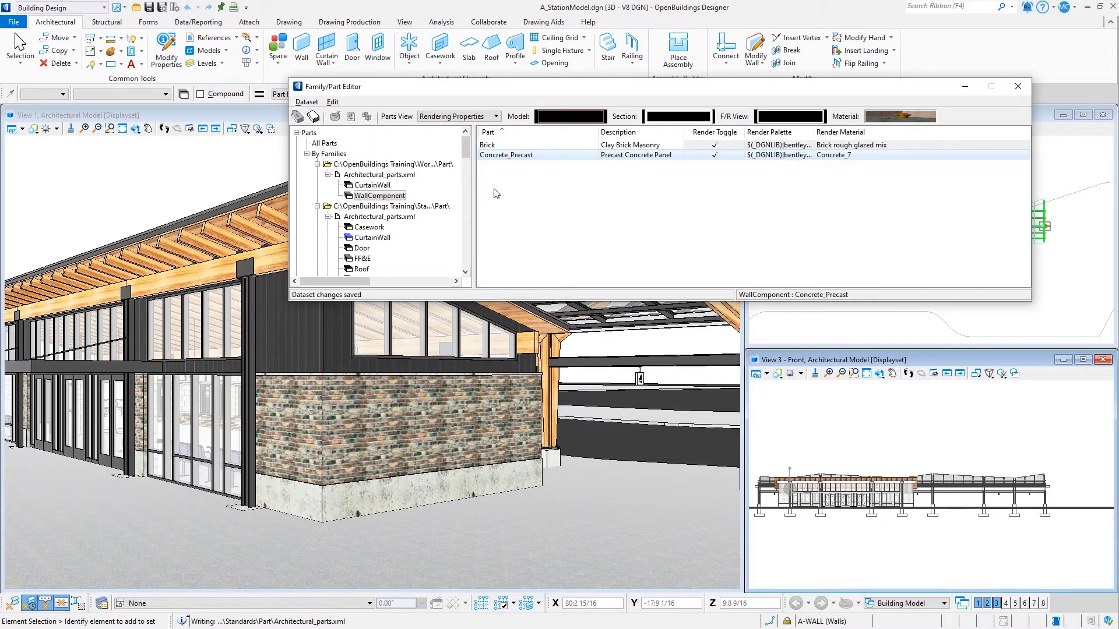
- Set the render material of matl_CurtainWall_Frame in the workset's CurtainWall family to Galvinized steel from the Metals palette
click(373, 185)
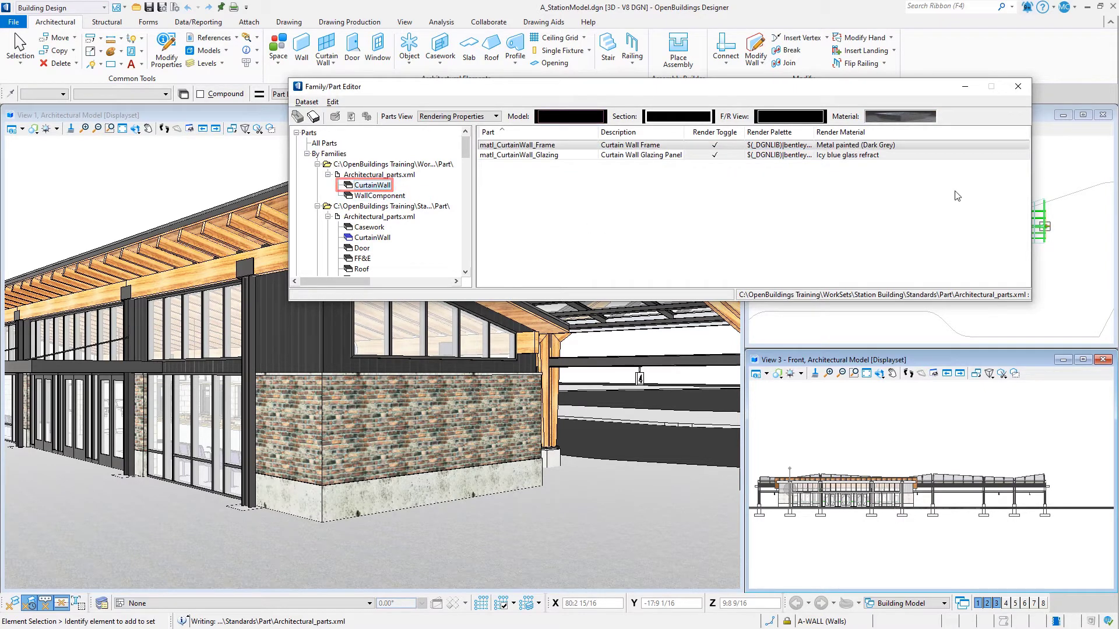
click(905, 147)
click(905, 147)
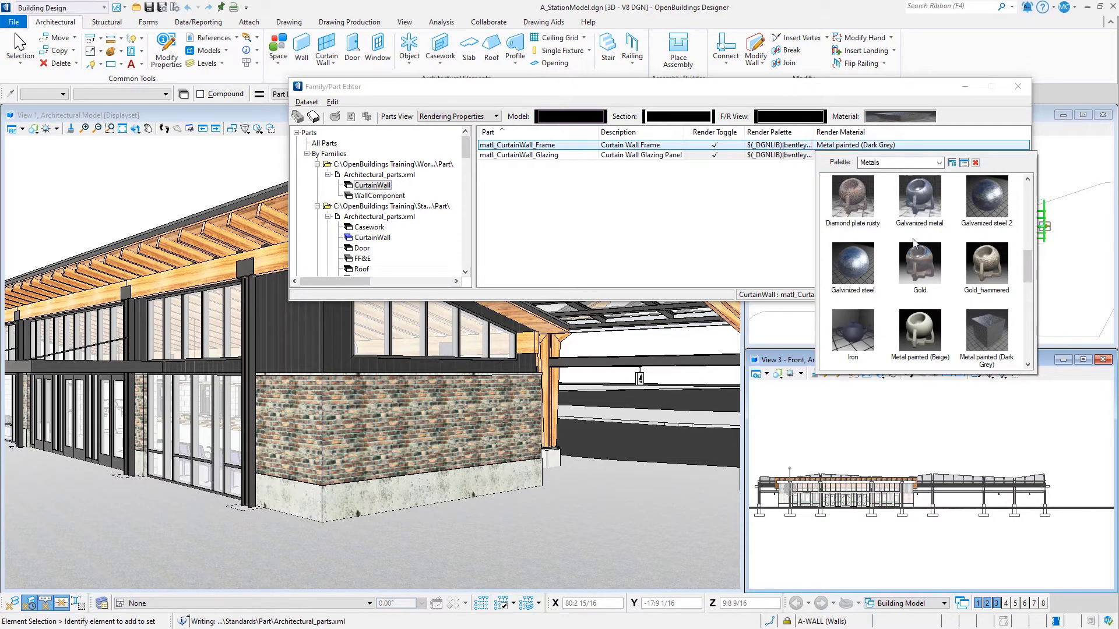
scroll(913, 243, down, 2)
scroll(914, 243, up, 2)
click(853, 263)
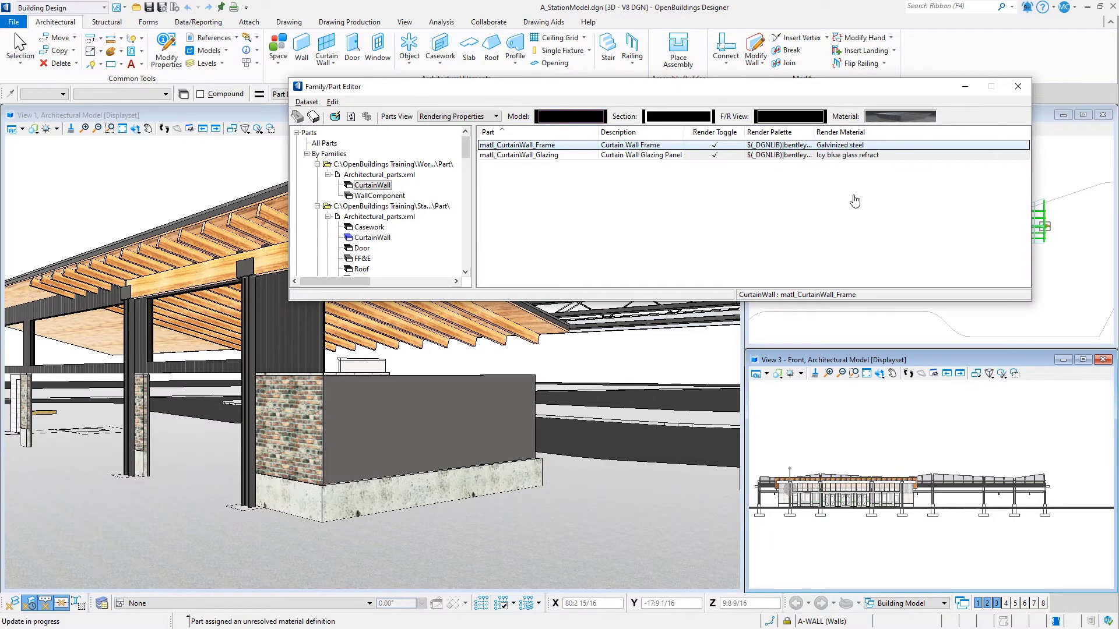
- Set the matl_CurtainWall_Glazing part's render material to Lt green glass refract from the Glass&Plastic palette and save the dataset changes
click(865, 156)
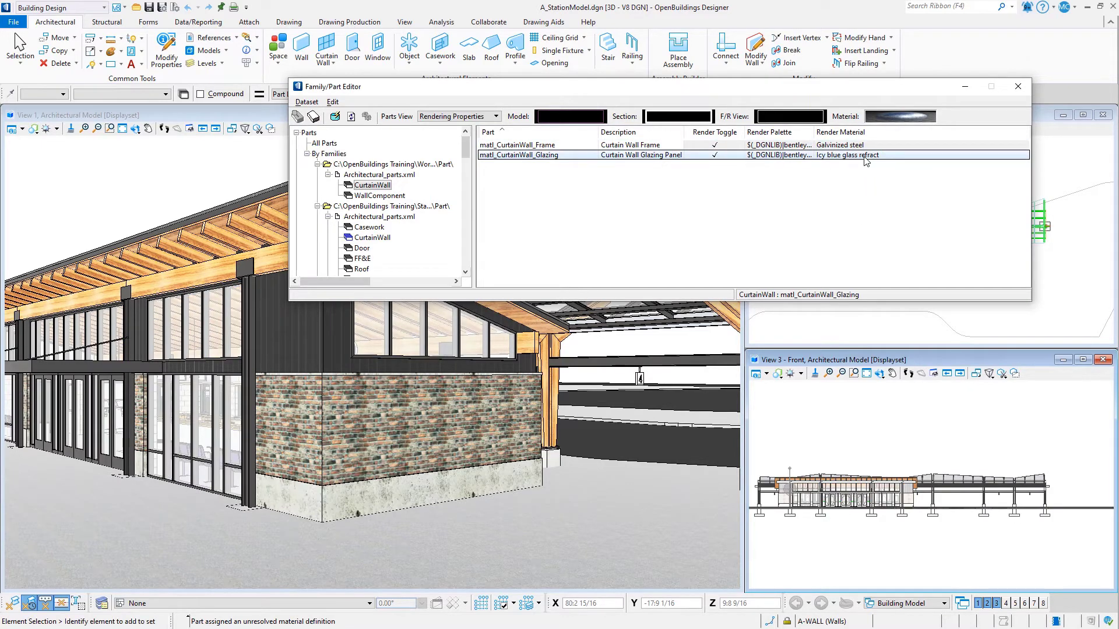
click(864, 156)
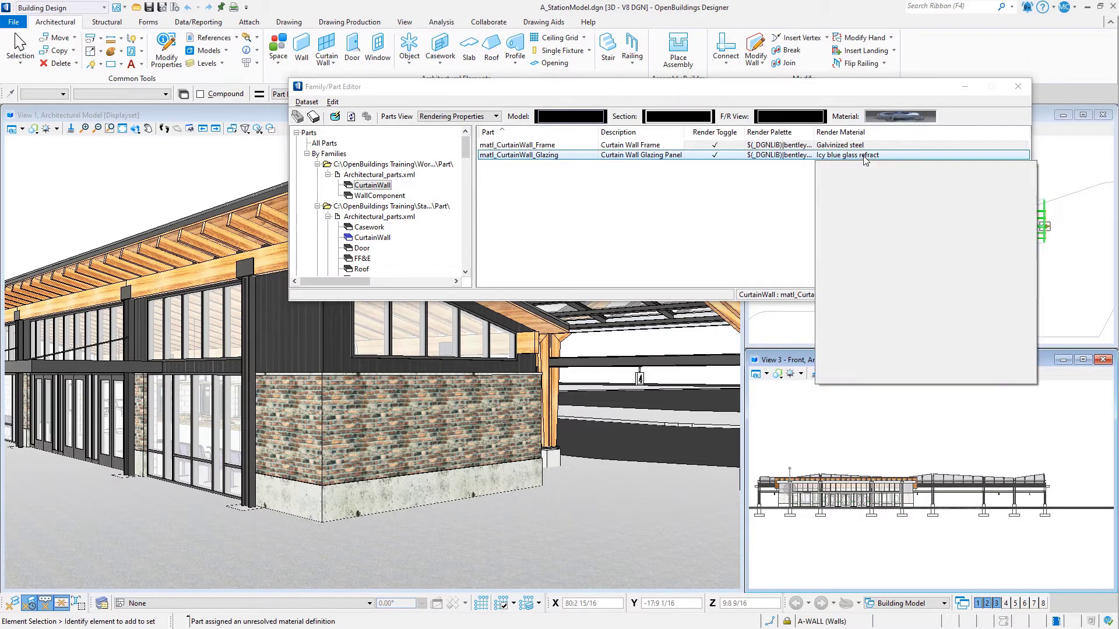
scroll(896, 250, down, 10)
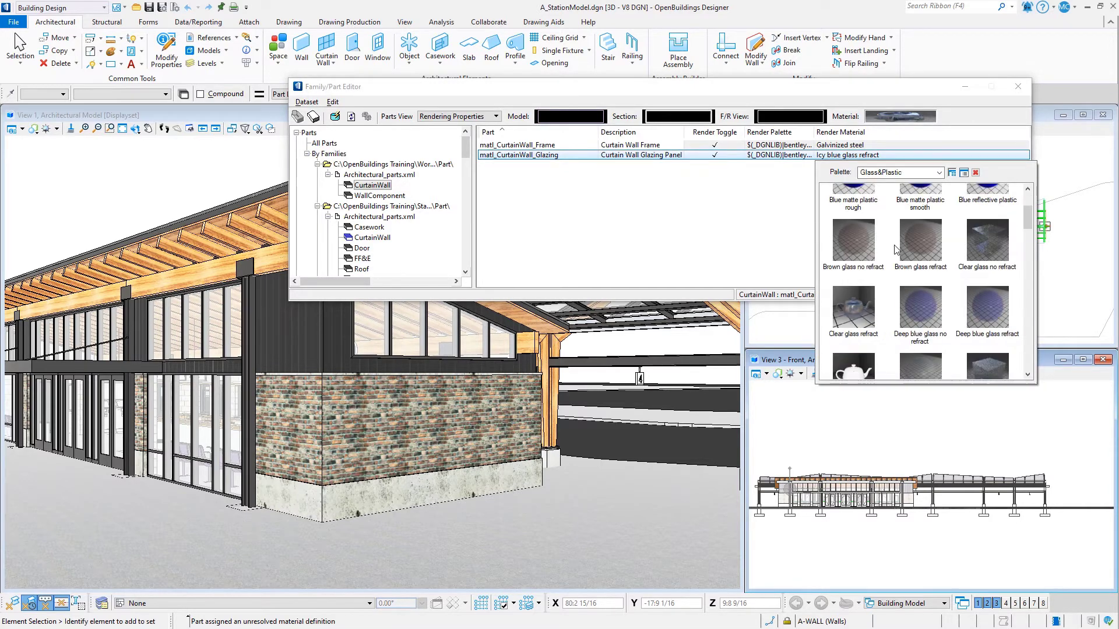
scroll(896, 249, down, 5)
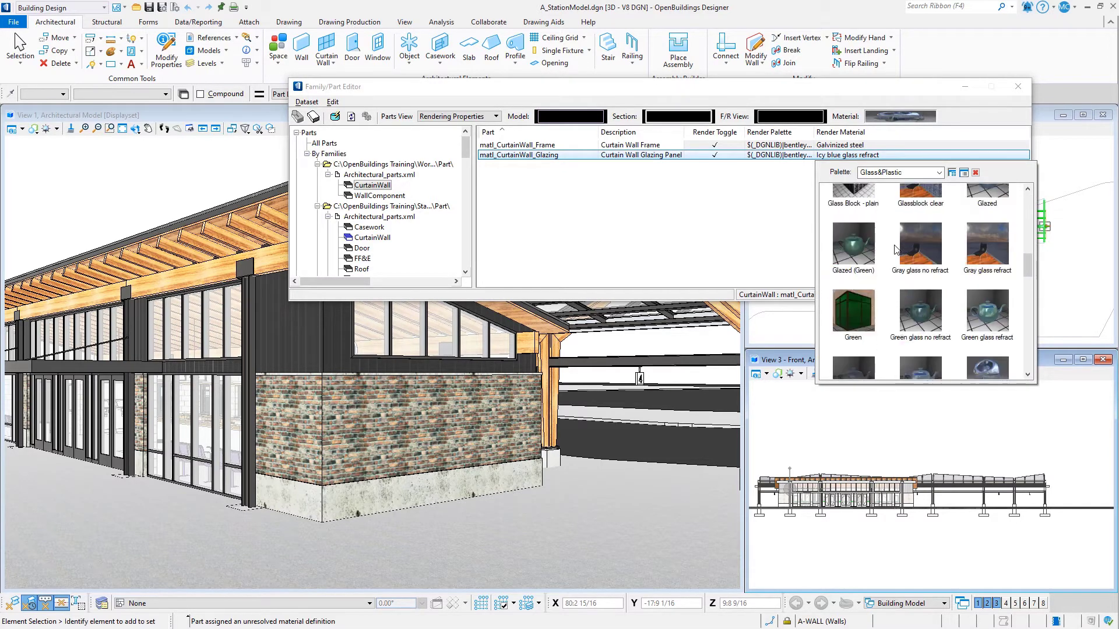
scroll(896, 249, down, 3)
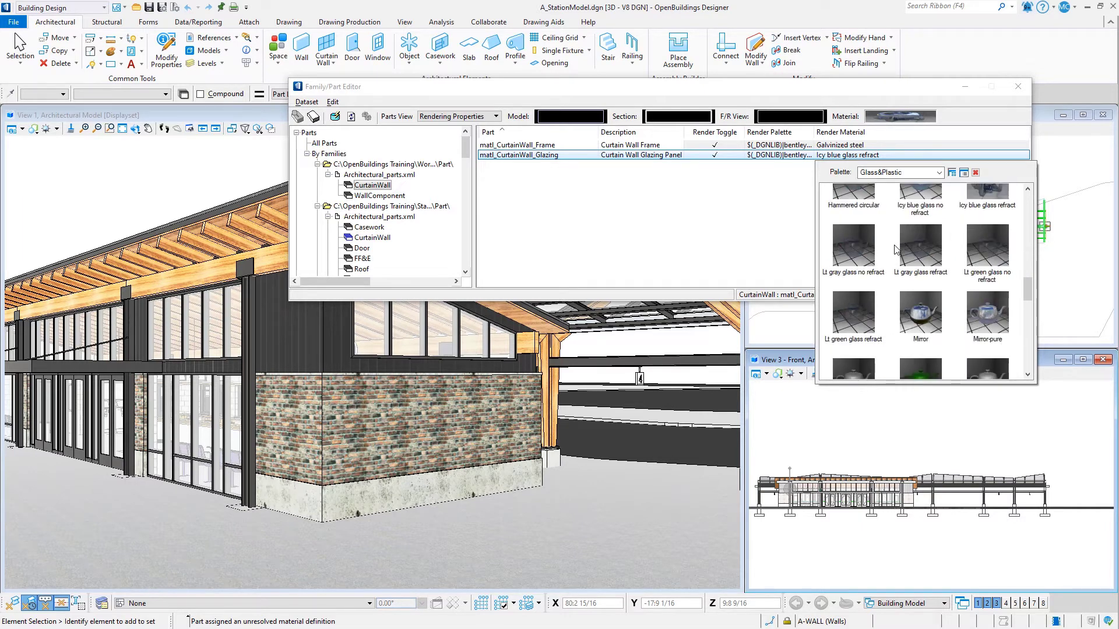
click(867, 313)
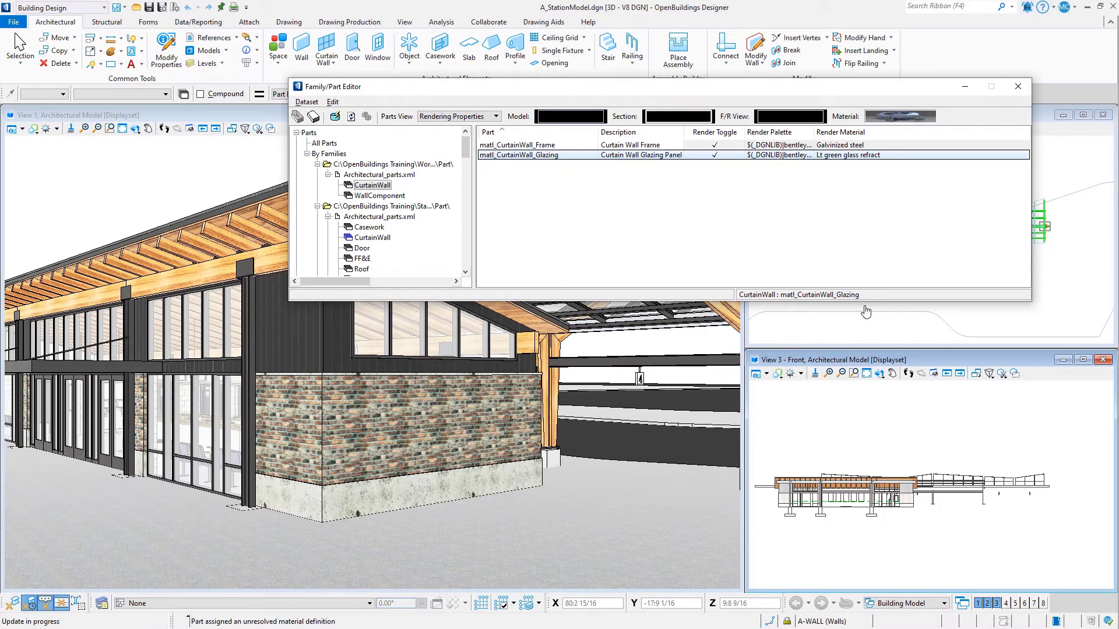
click(335, 116)
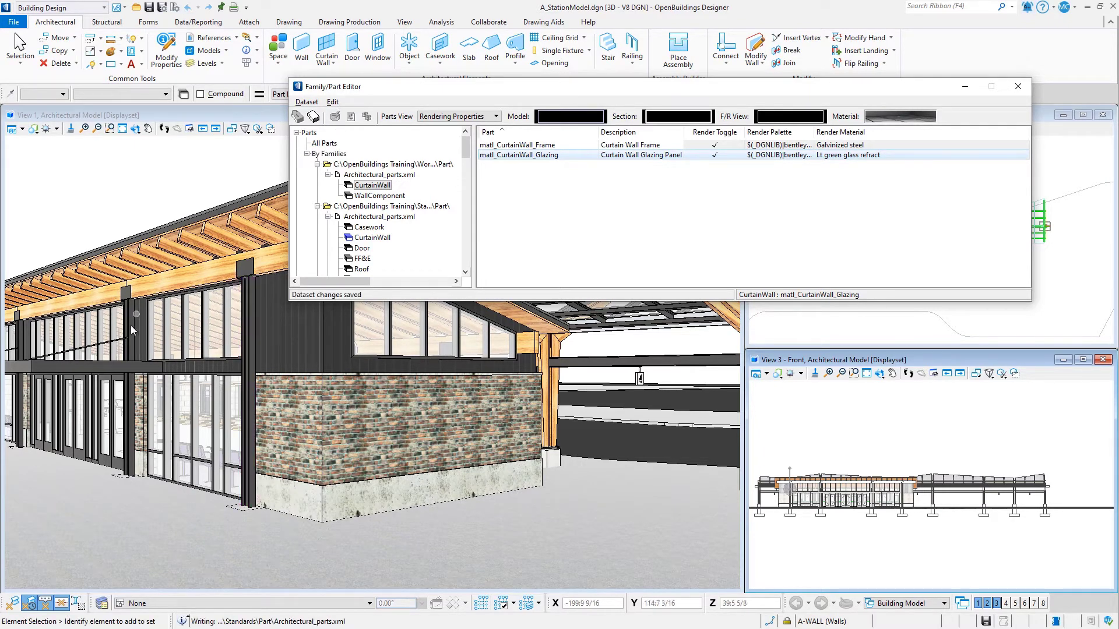
- Close the Family/Part Editor and update the curtain wall definitions in the station model
click(1018, 86)
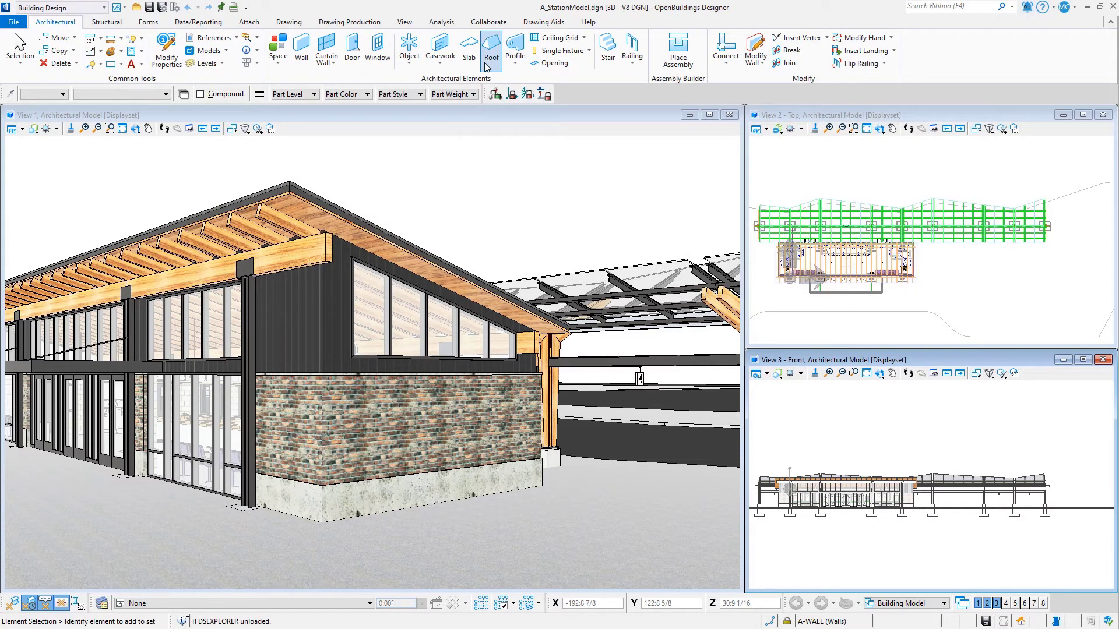
click(335, 65)
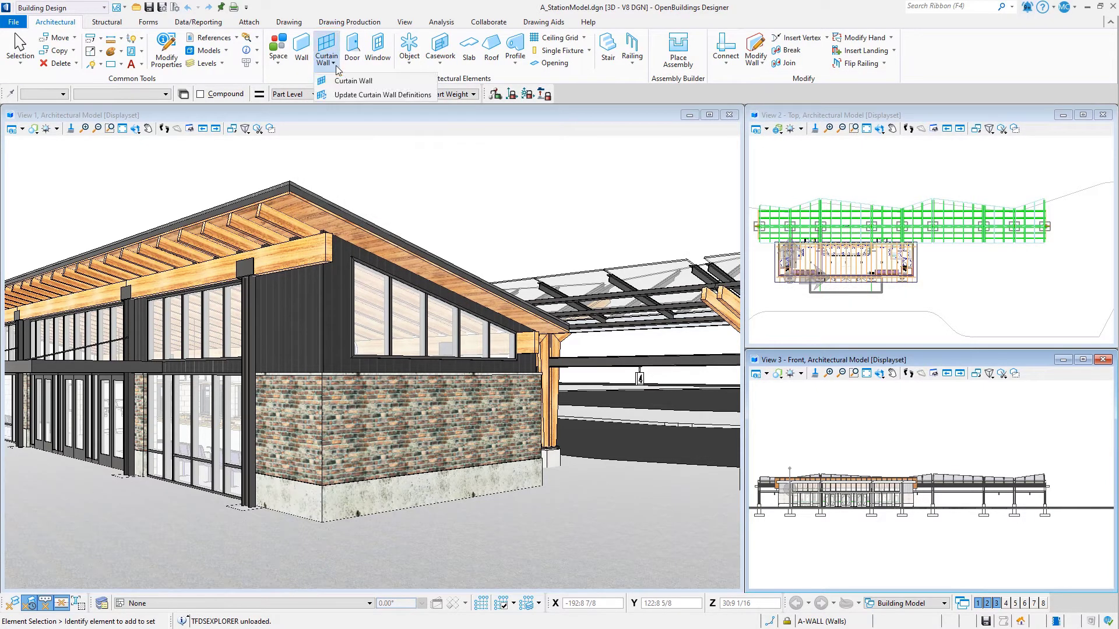
click(366, 98)
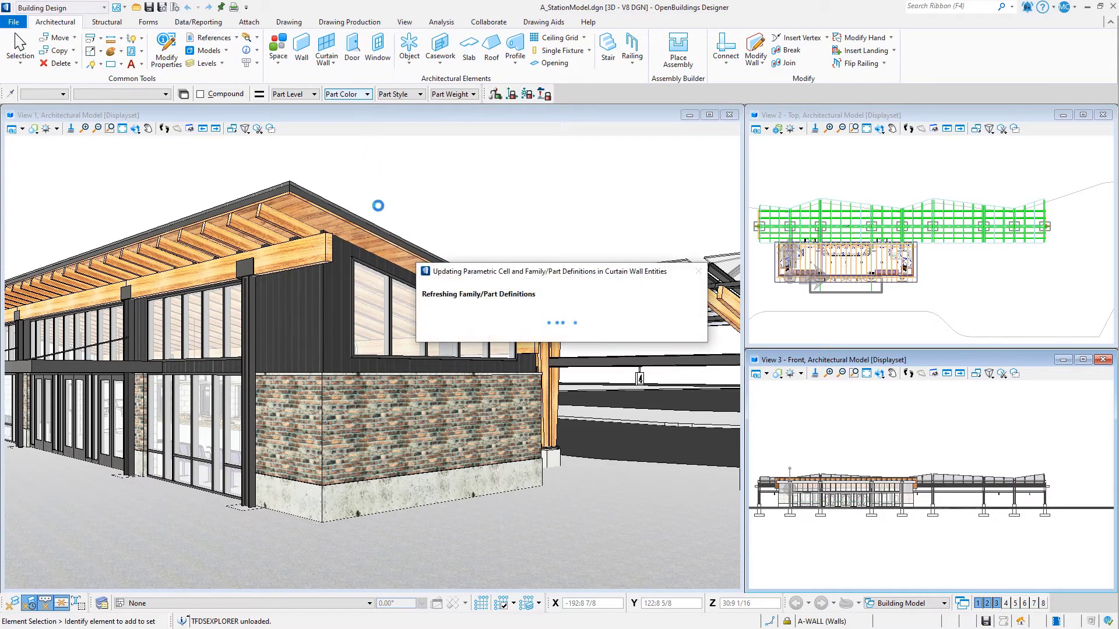